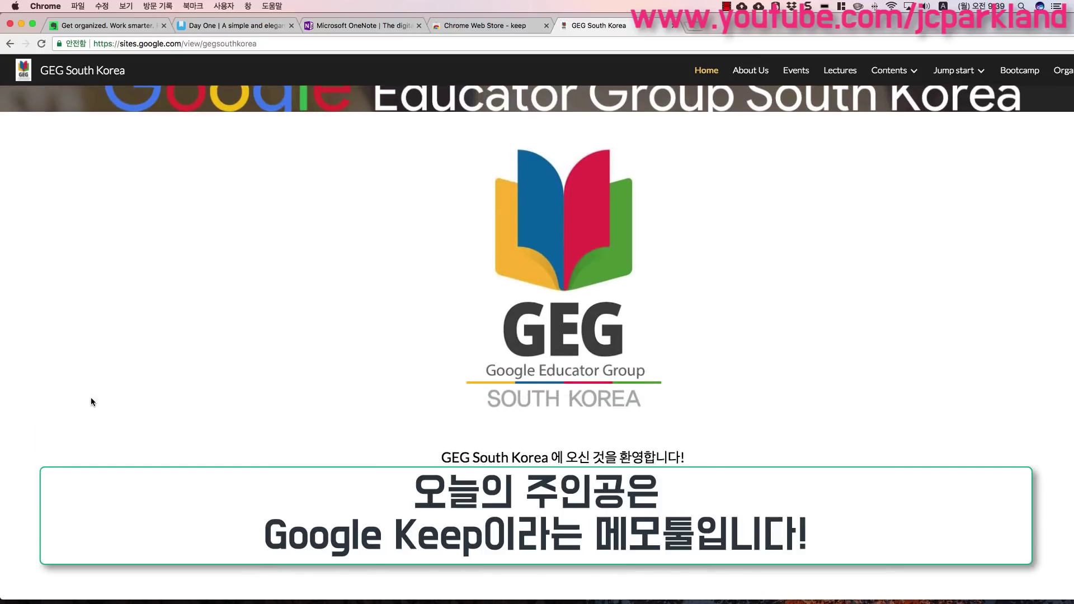
- Switch to the Evernote homepage and scroll down through its feature sections
scroll(92, 397, down, 3)
scroll(92, 397, down, 2)
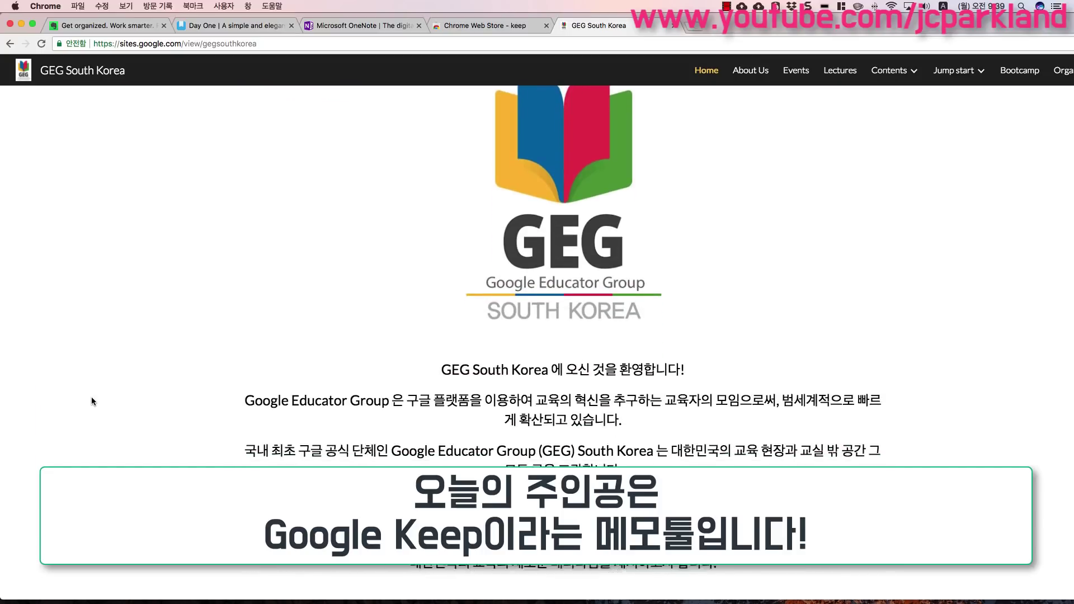
scroll(92, 397, up, 10)
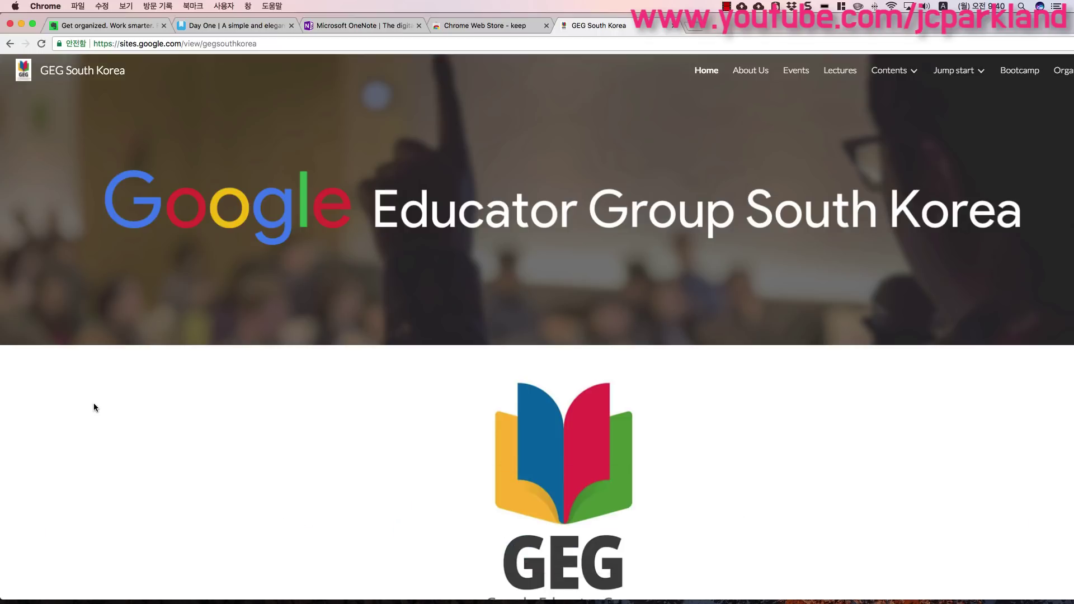
click(114, 26)
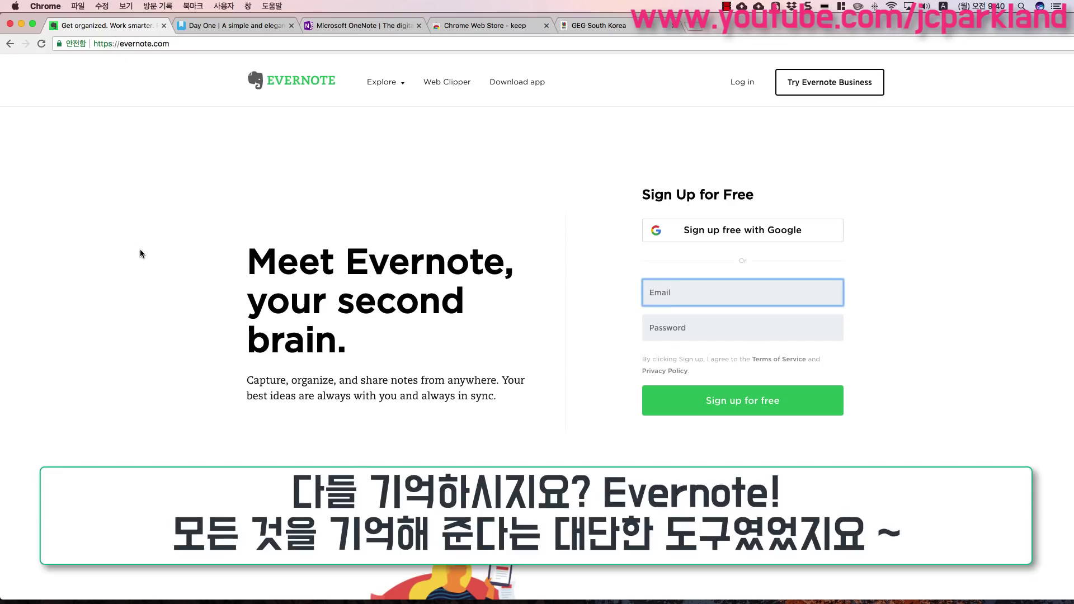
scroll(140, 249, down, 3)
scroll(139, 250, down, 5)
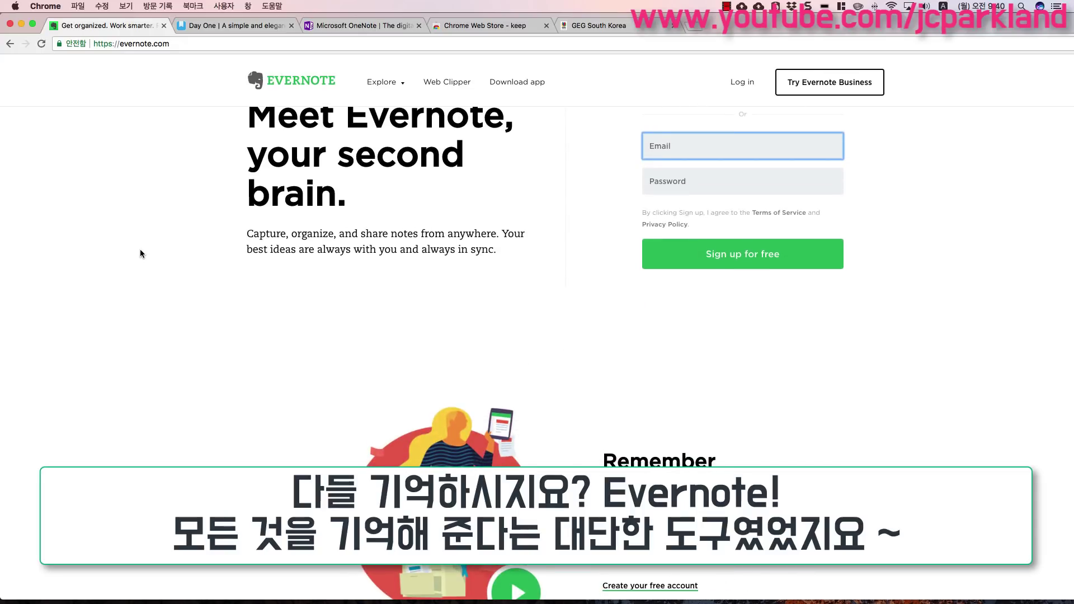
scroll(139, 250, down, 4)
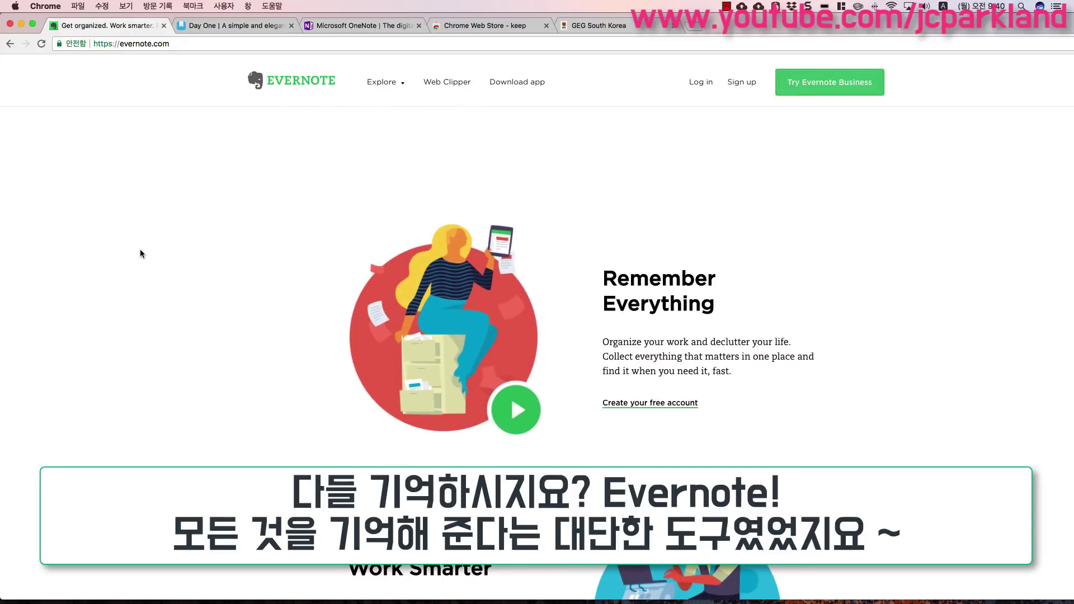
scroll(140, 250, down, 4)
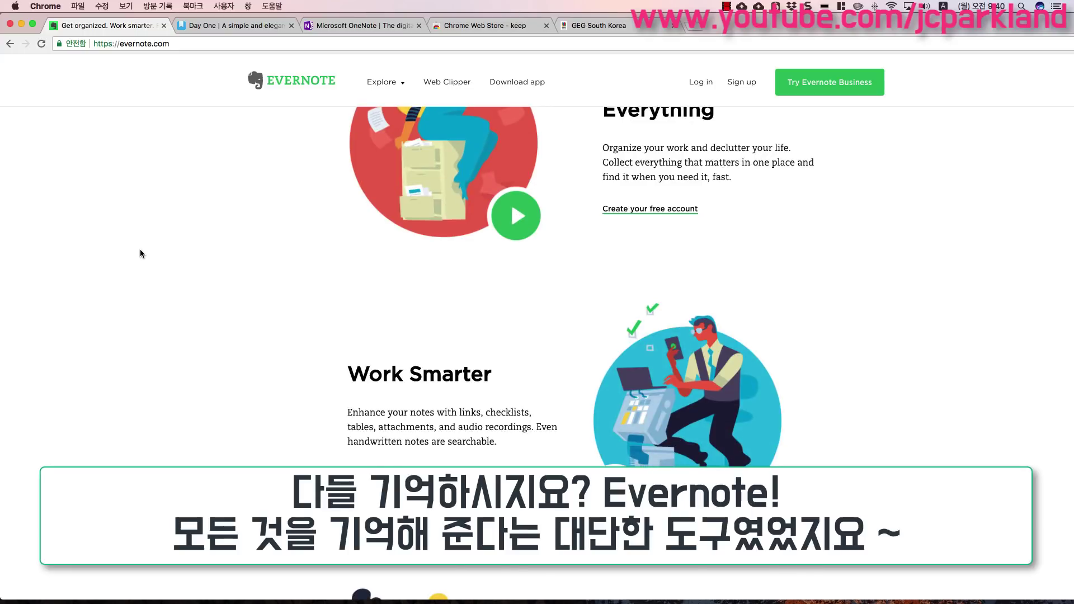
scroll(141, 249, down, 4)
scroll(141, 248, down, 7)
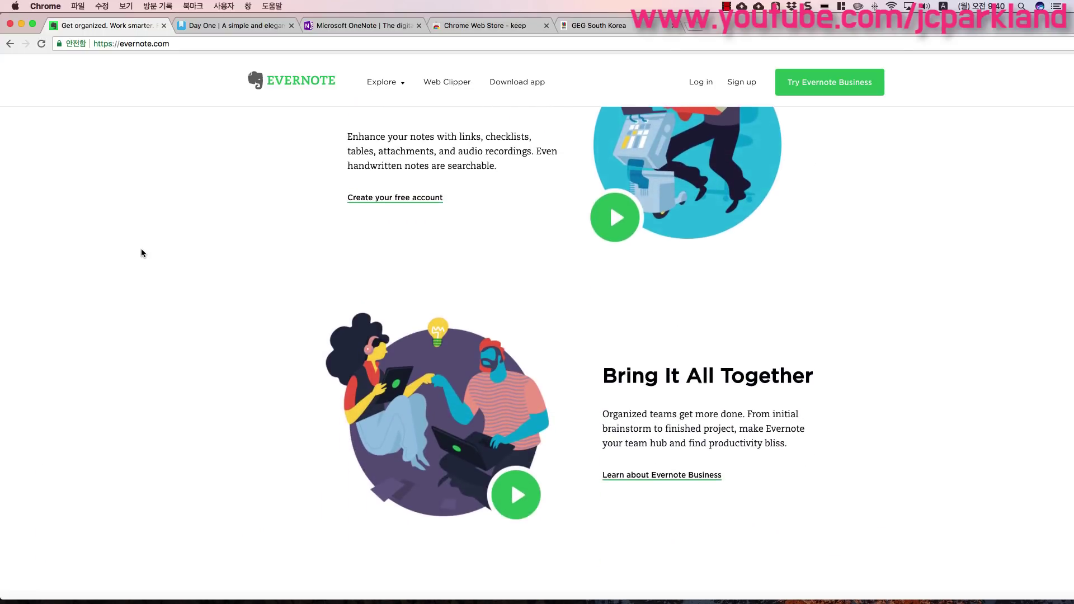
- Finish scrolling the Evernote homepage, then bring up the Day One journal site
scroll(143, 248, down, 7)
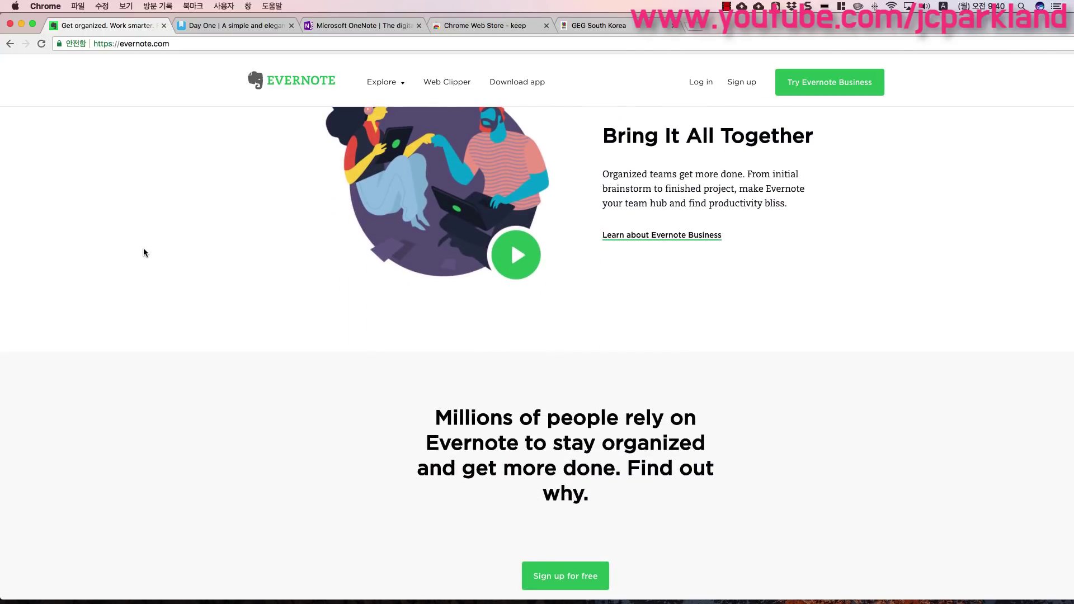
scroll(144, 249, down, 9)
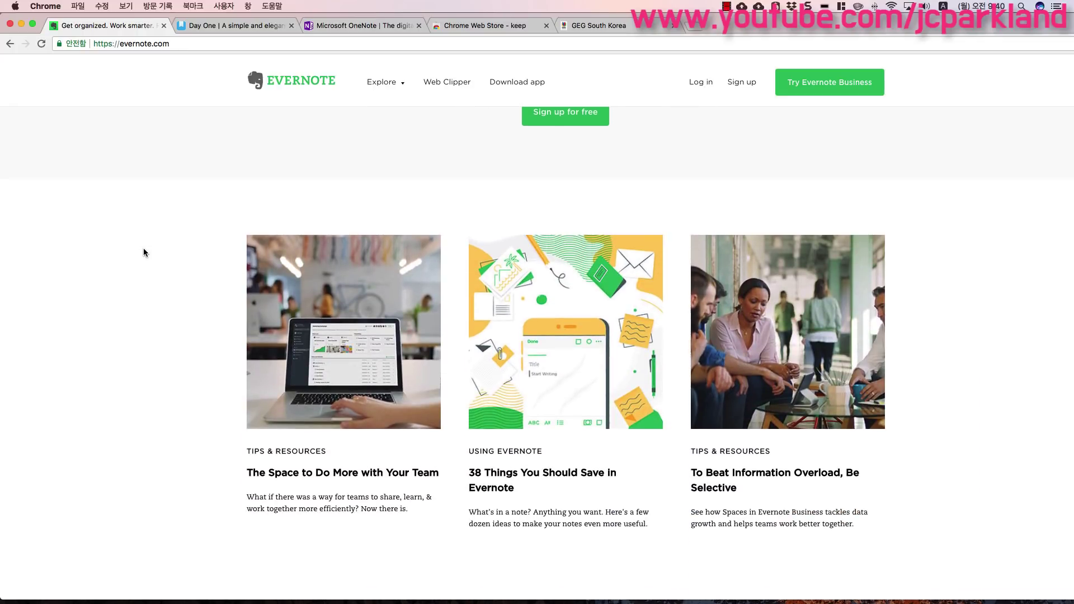
scroll(143, 253, down, 3)
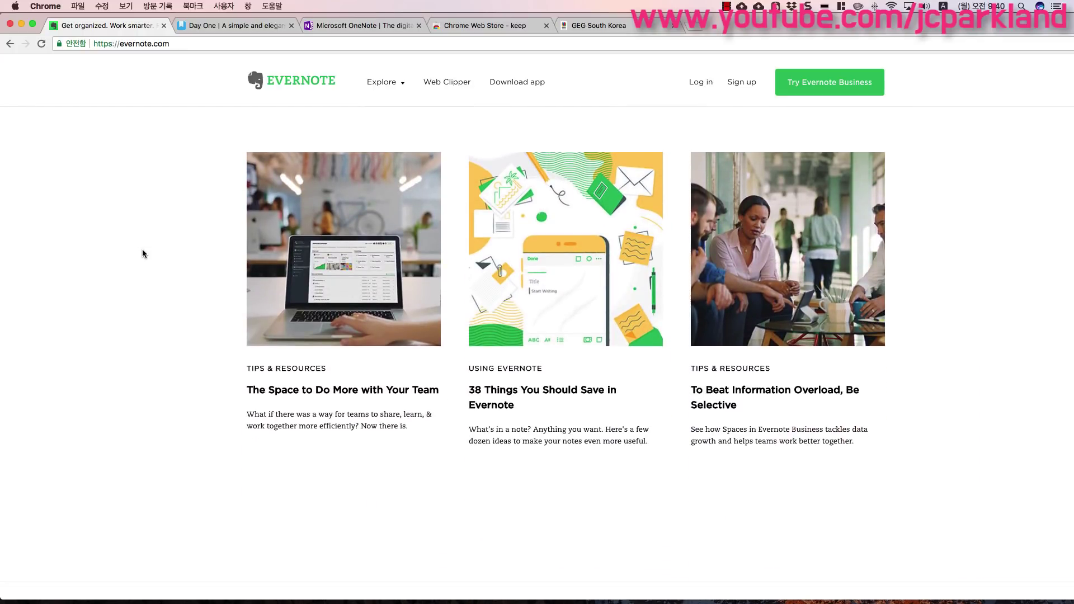
scroll(143, 251, up, 9)
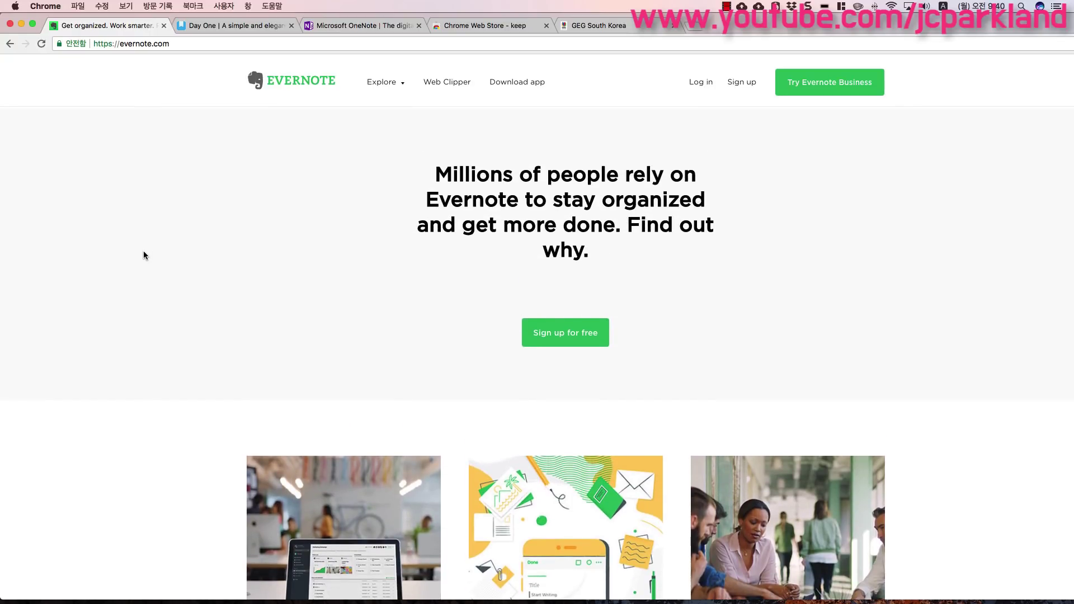
click(235, 25)
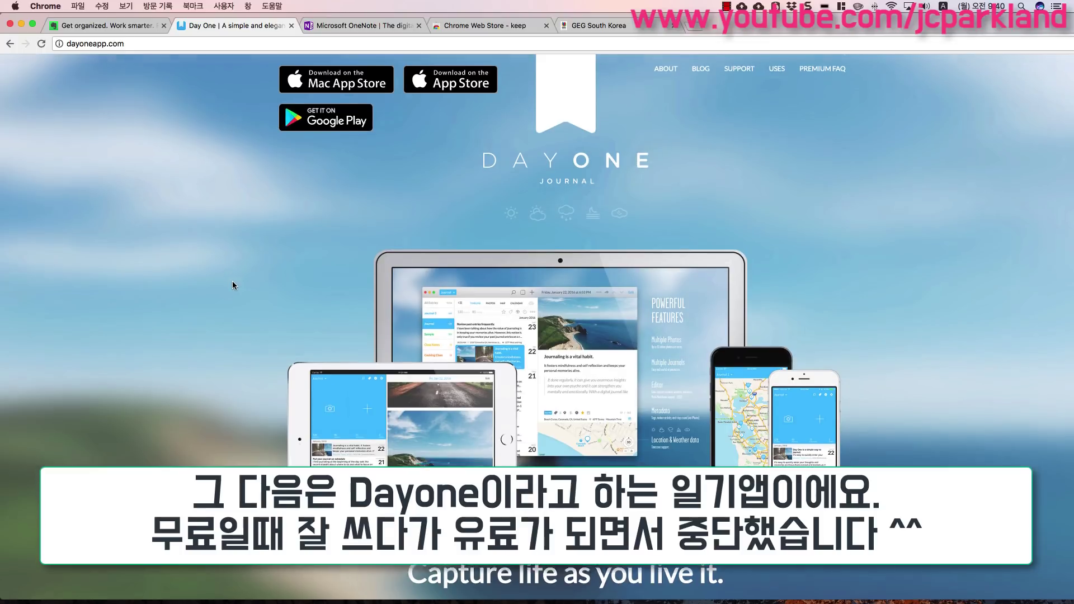
scroll(232, 282, down, 3)
scroll(234, 286, down, 8)
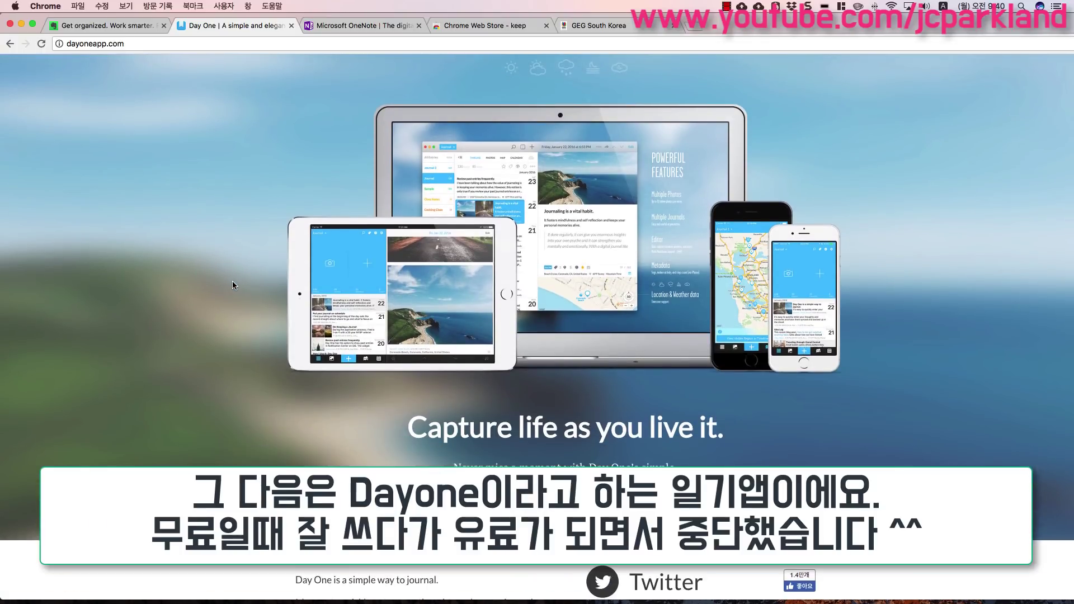
scroll(233, 285, down, 3)
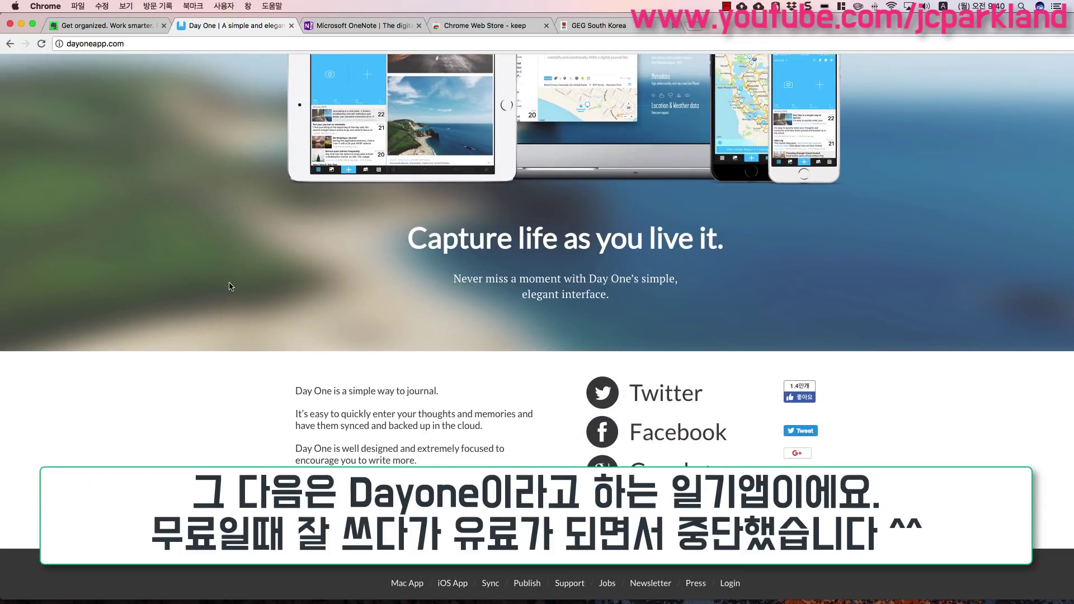
scroll(232, 288, down, 4)
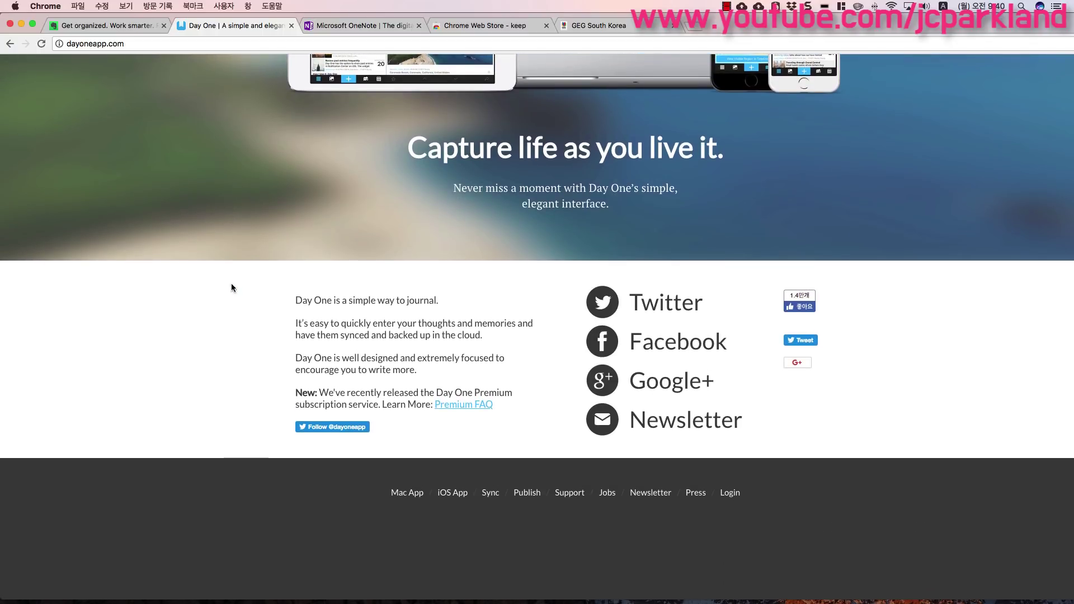
scroll(232, 288, up, 13)
scroll(231, 287, up, 1)
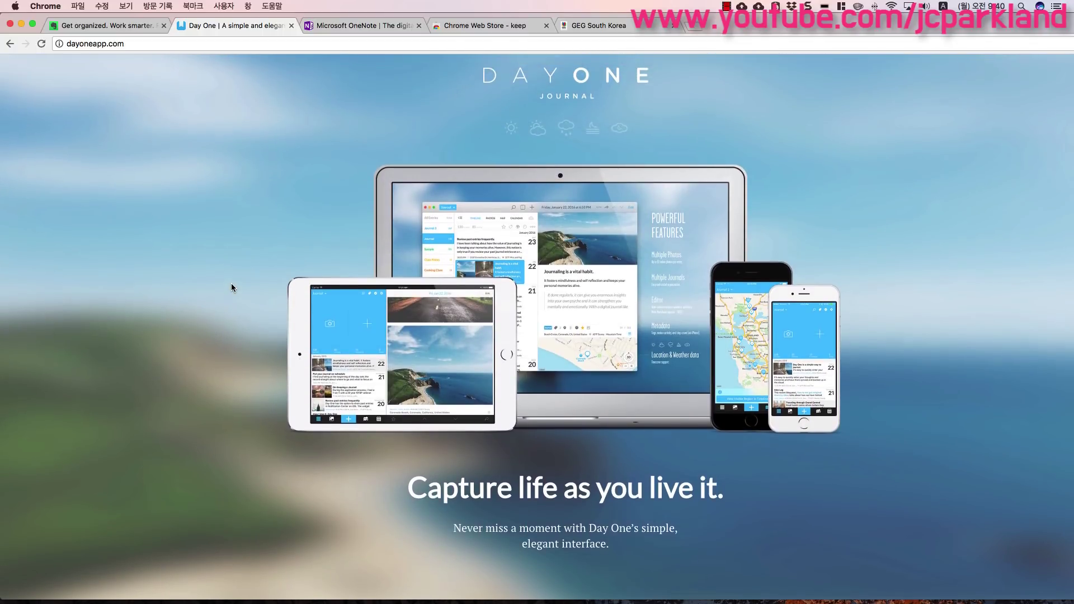
scroll(231, 287, up, 3)
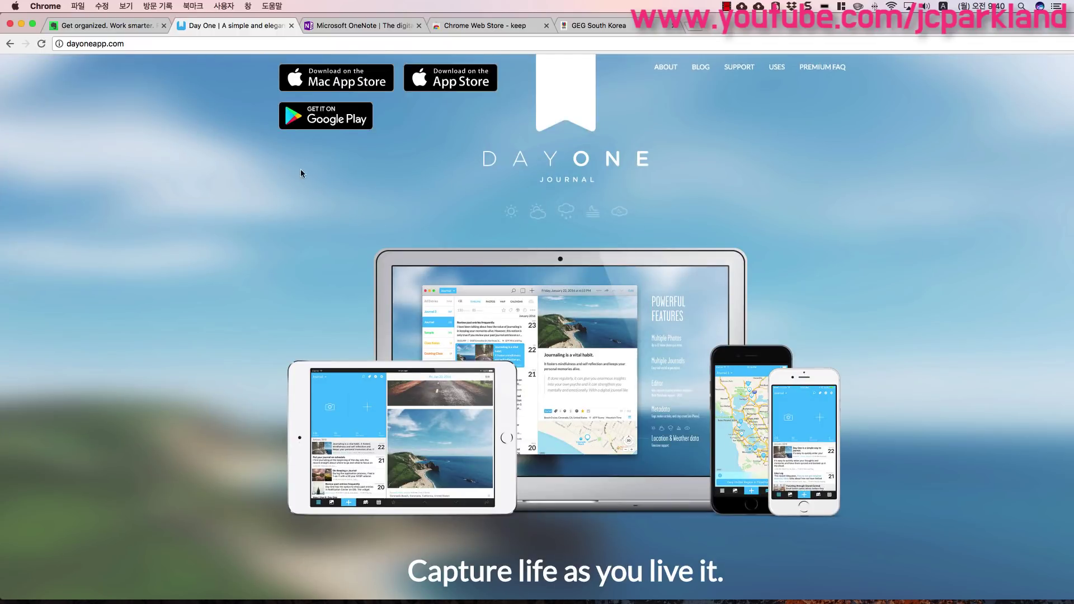
- Show site.onenote.com and scroll through Create your way, Collaborate and Think with ink, then back to top
click(351, 28)
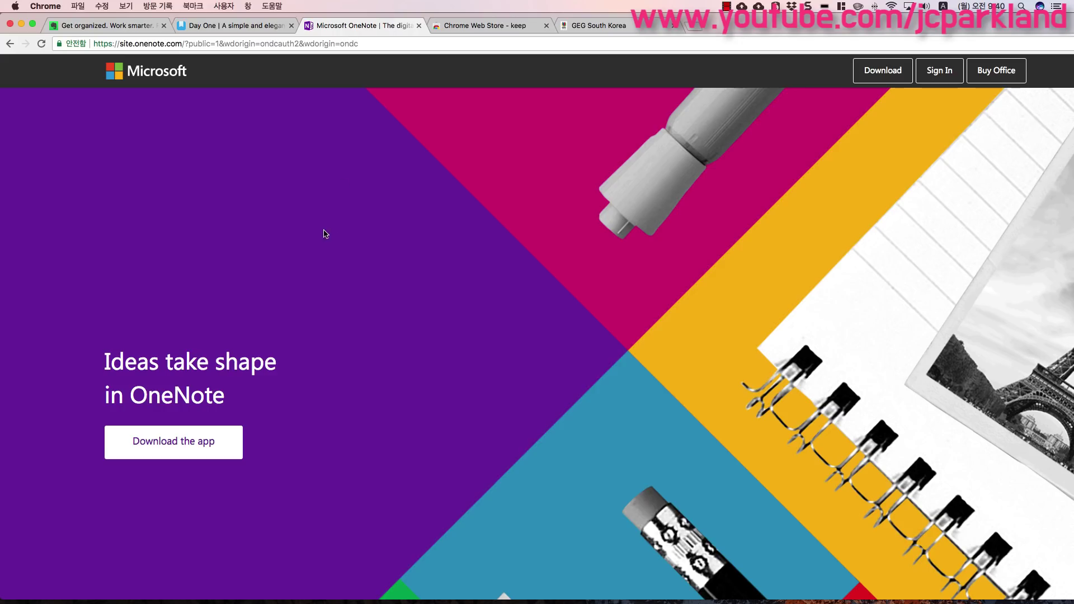
scroll(321, 255, down, 3)
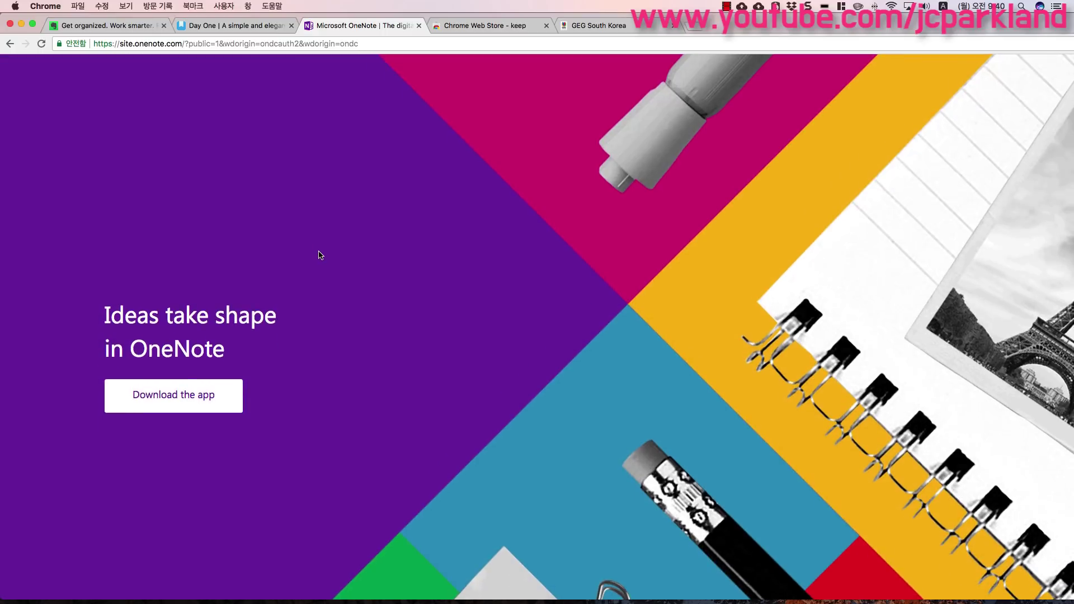
scroll(320, 255, down, 10)
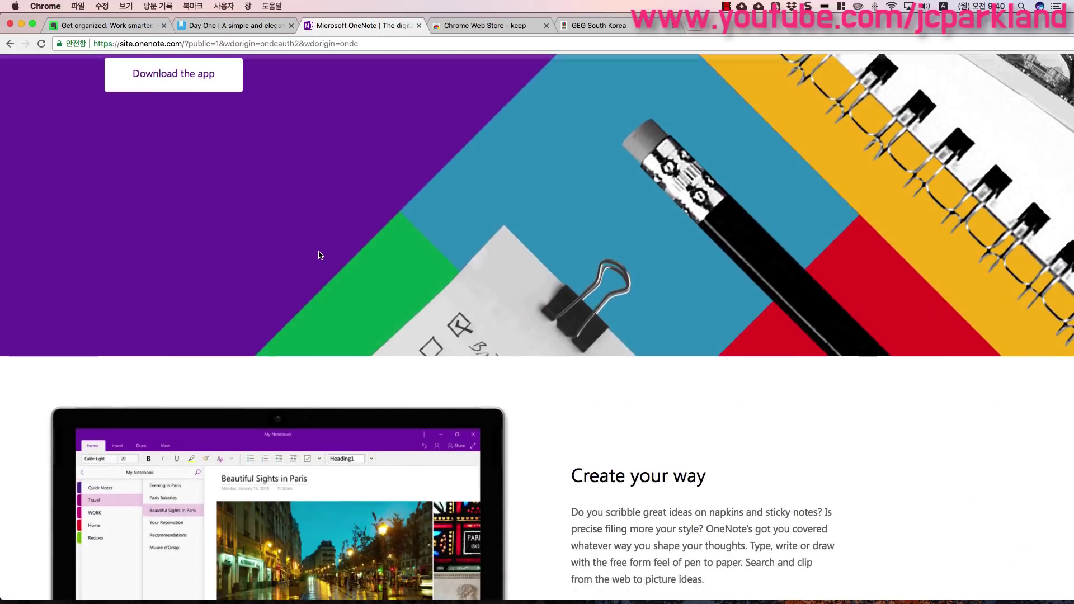
scroll(319, 255, down, 5)
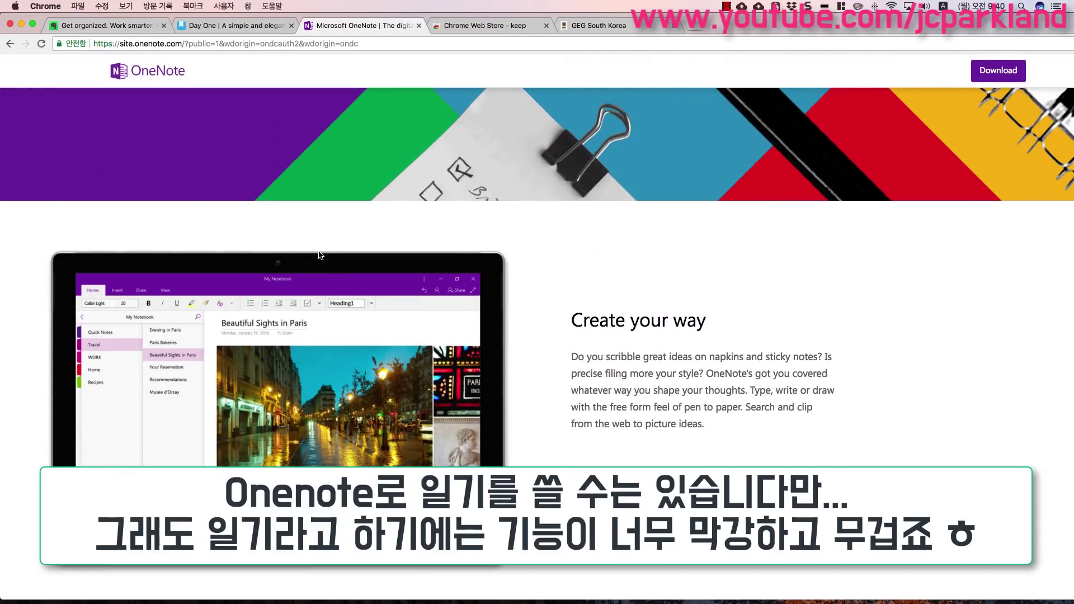
scroll(319, 255, down, 5)
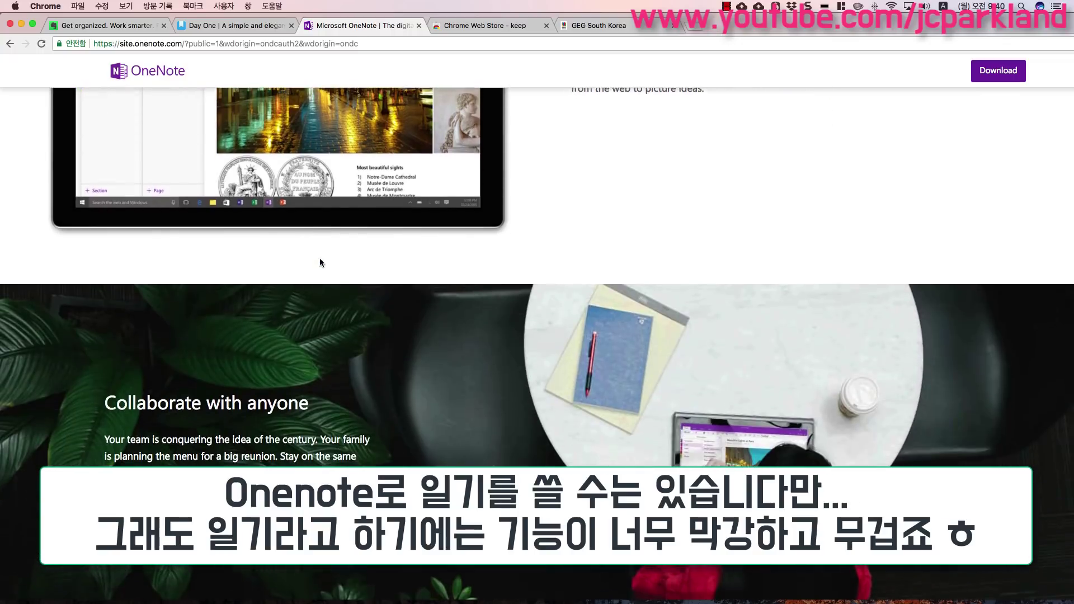
scroll(319, 260, down, 5)
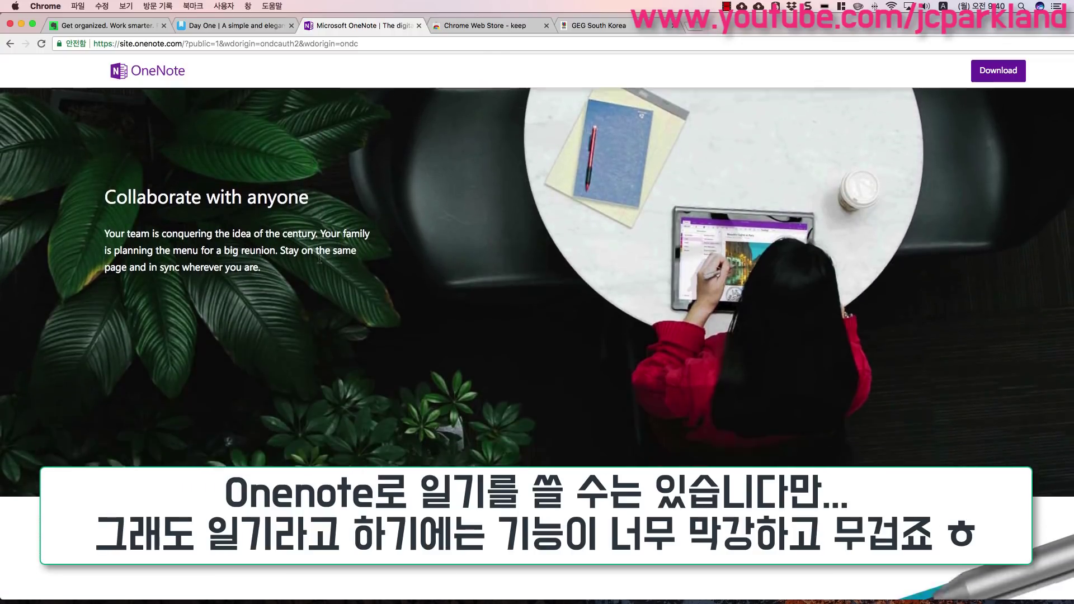
scroll(314, 264, down, 5)
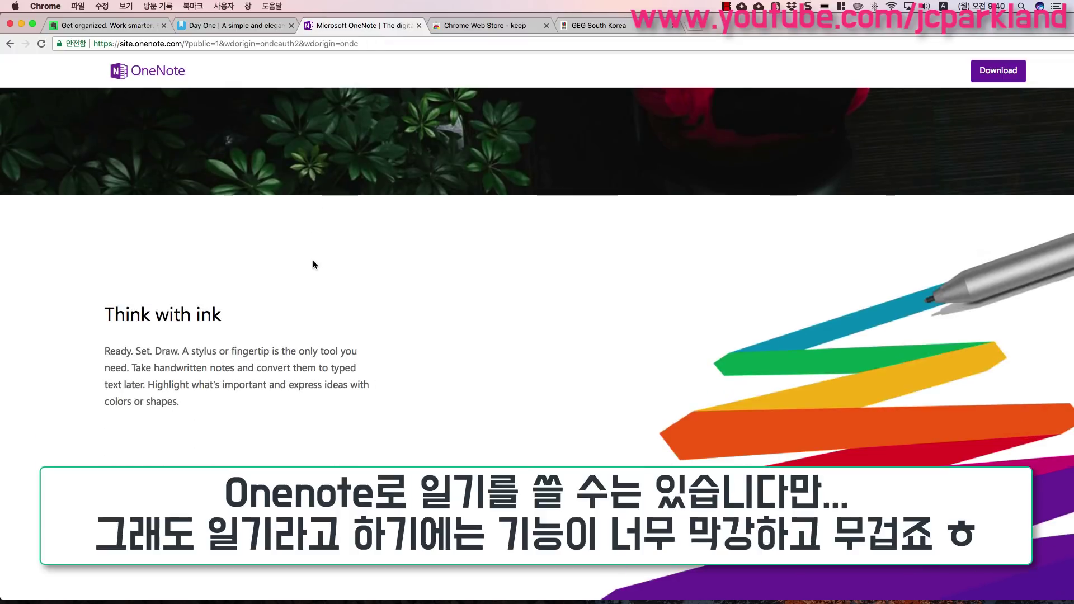
scroll(313, 258, up, 5)
scroll(313, 263, up, 15)
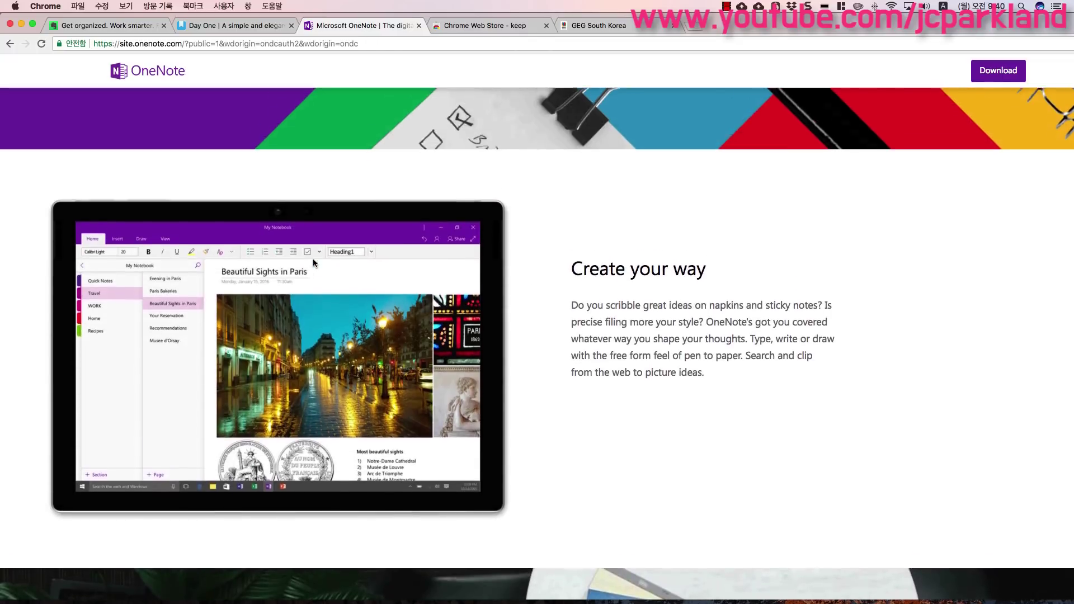
scroll(315, 262, up, 3)
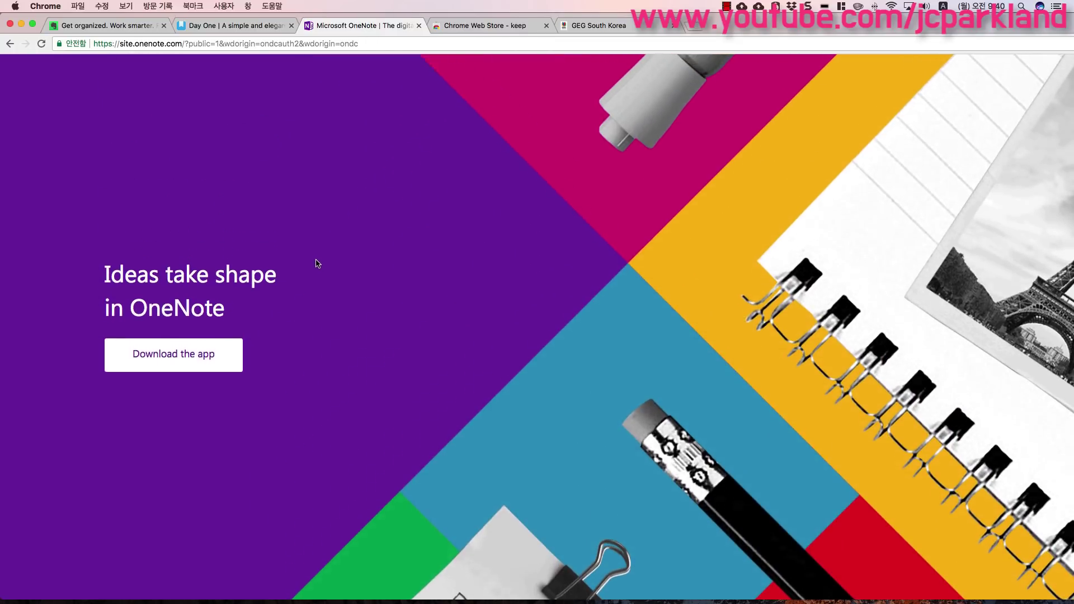
scroll(325, 254, up, 1)
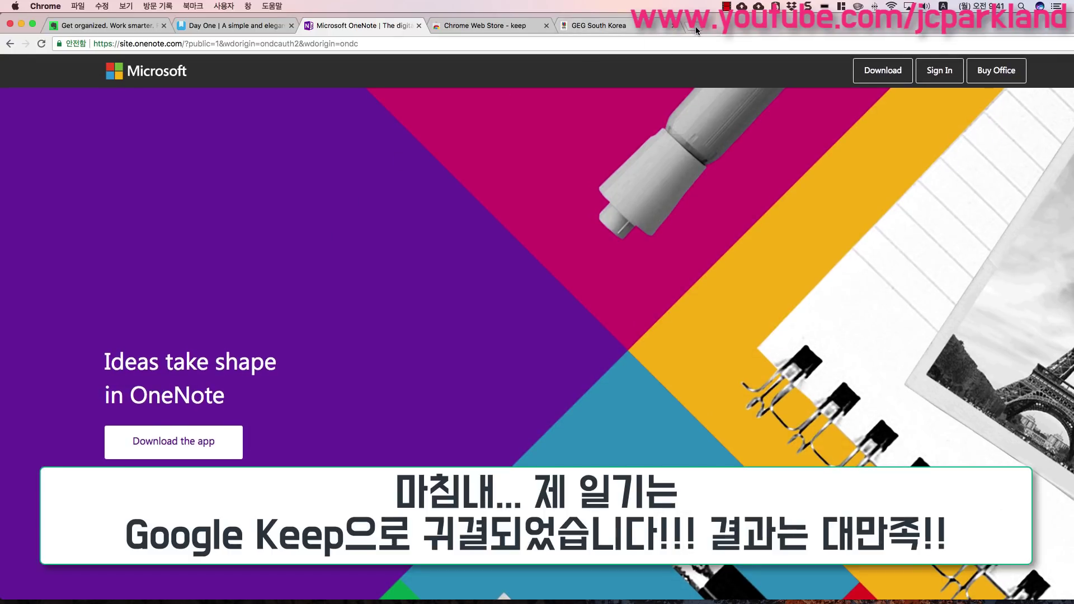
- Load keep.google.com in a new Chrome tab
click(696, 25)
text(k)
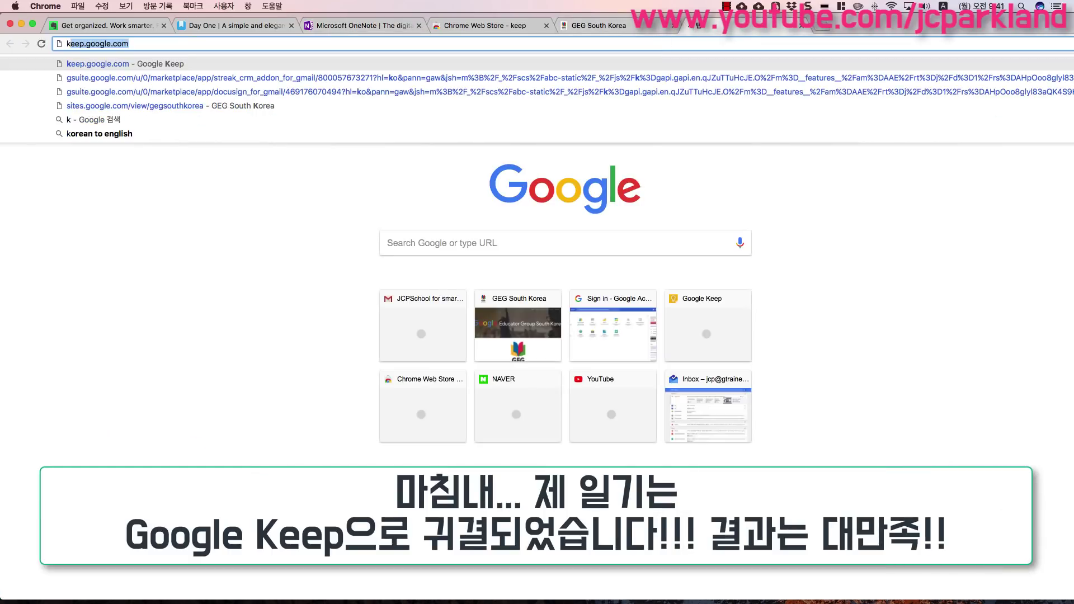
text(eep.go)
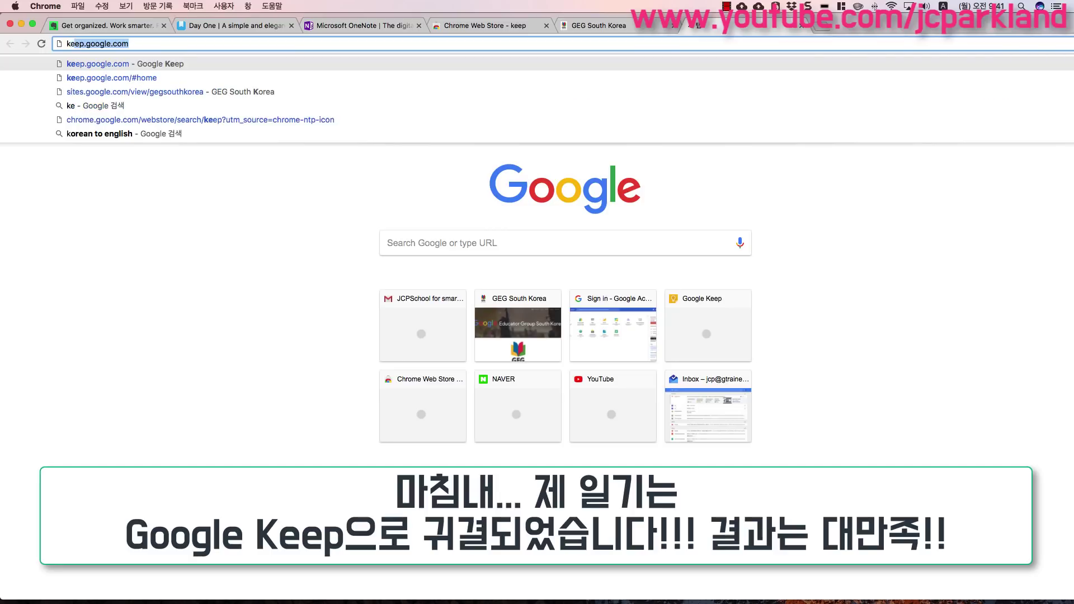
text(ogle.com)
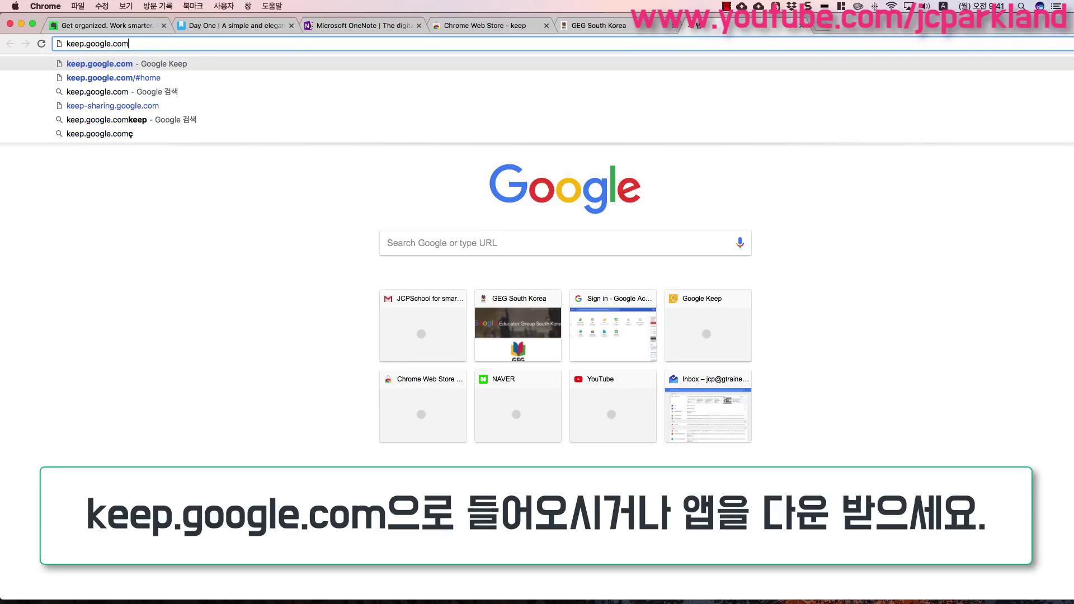
key(Return)
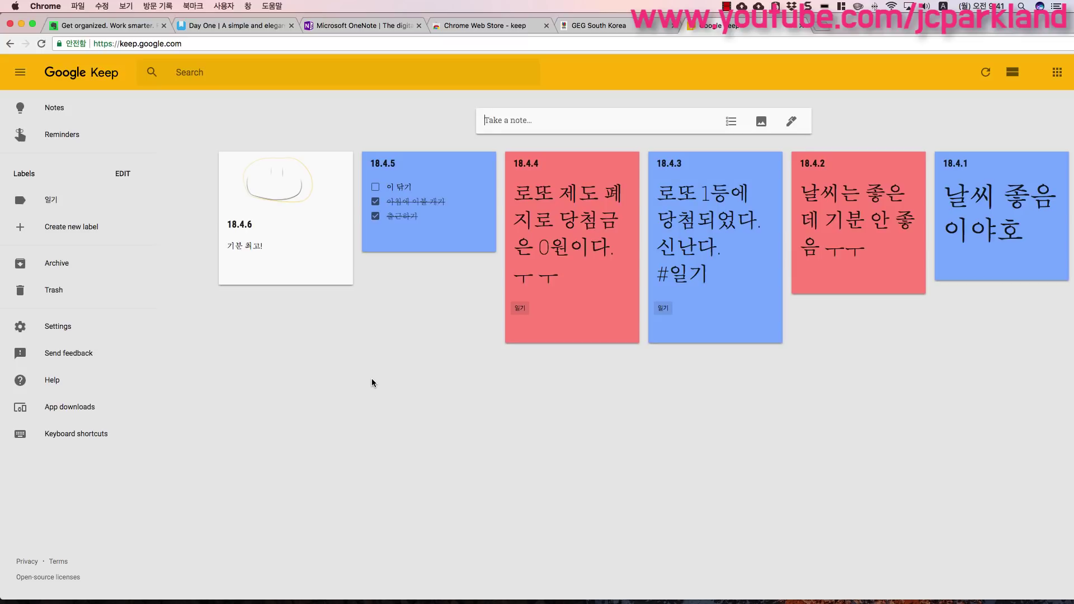
- Toggle the sidebar and begin a new note titled 18.4.7
click(22, 75)
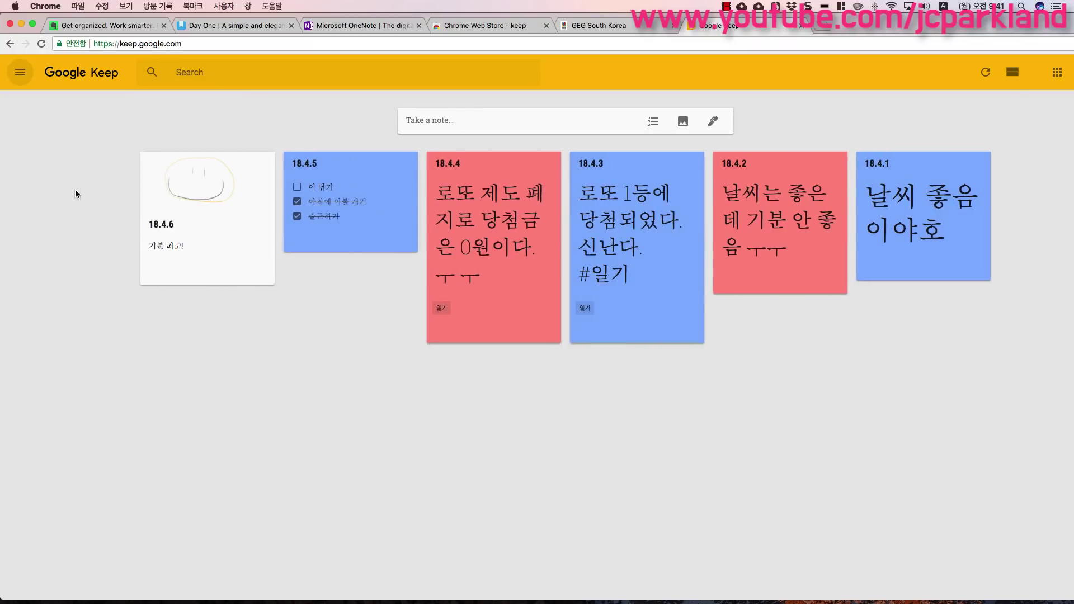
click(19, 75)
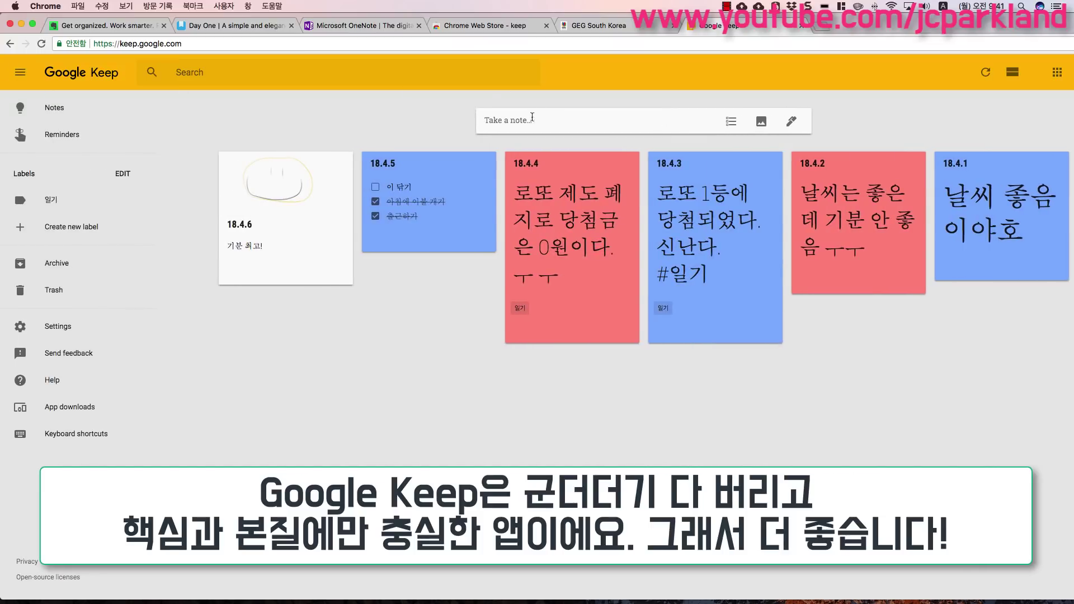
click(524, 120)
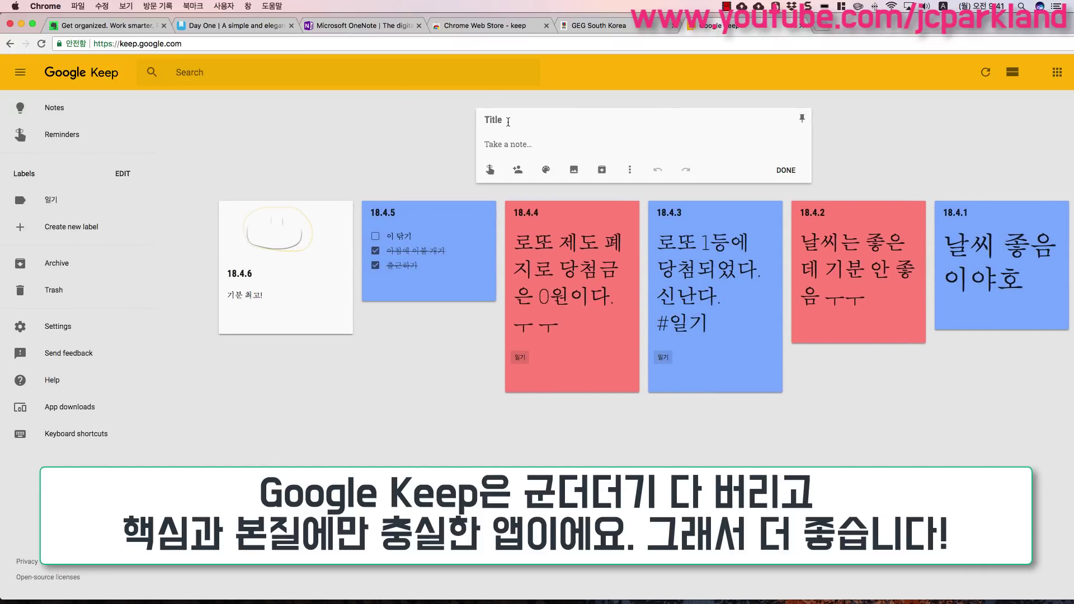
text(18.4.7)
key(Return)
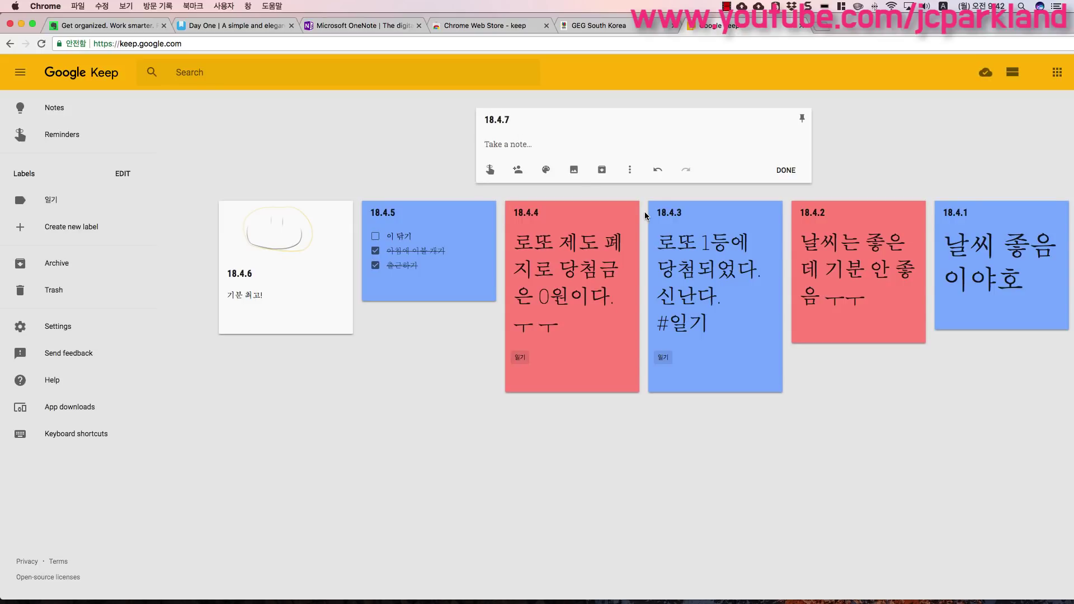
- Write '오늘 기분 좋음....' in the note body and save the note
text(d)
key(BackSpace)
key(Caps_Lock)
text(온늘 기분 조ㅎ음....)
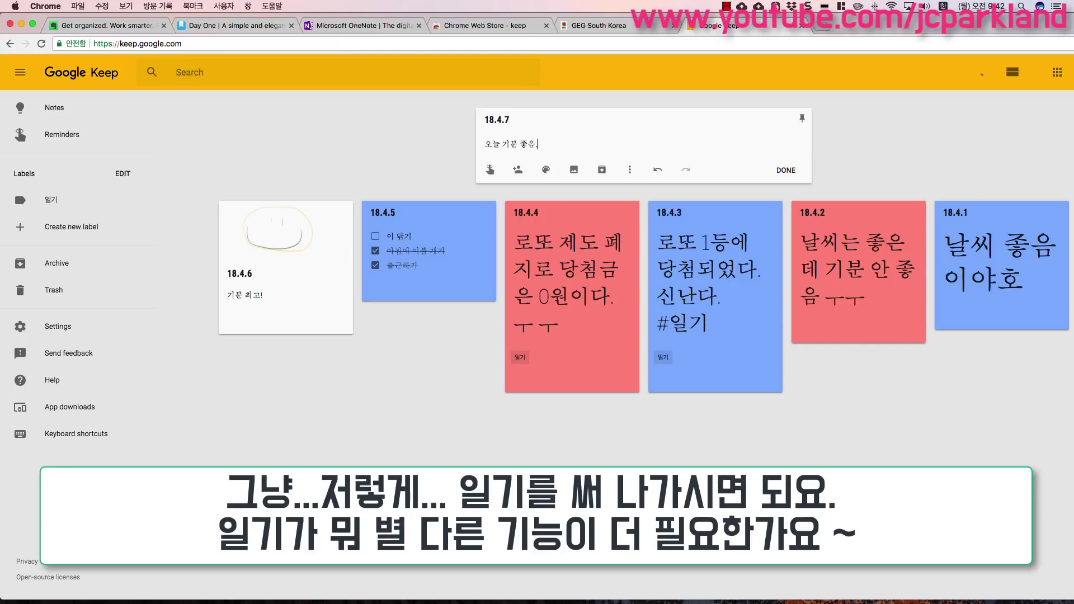
key(Return)
key(Return)
key(Return)
key(Return)
key(Return)
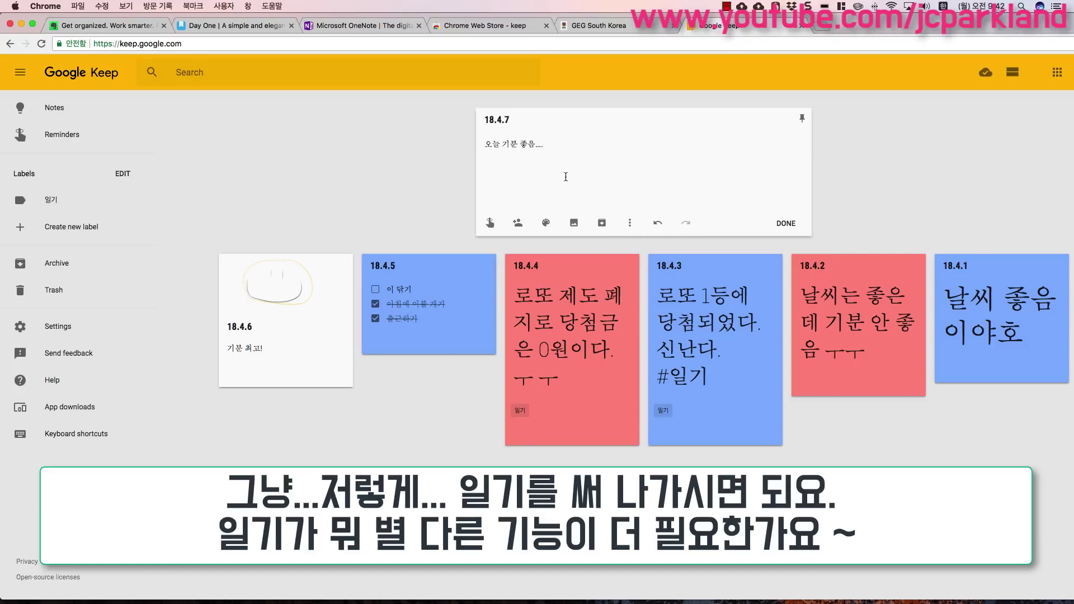
click(785, 223)
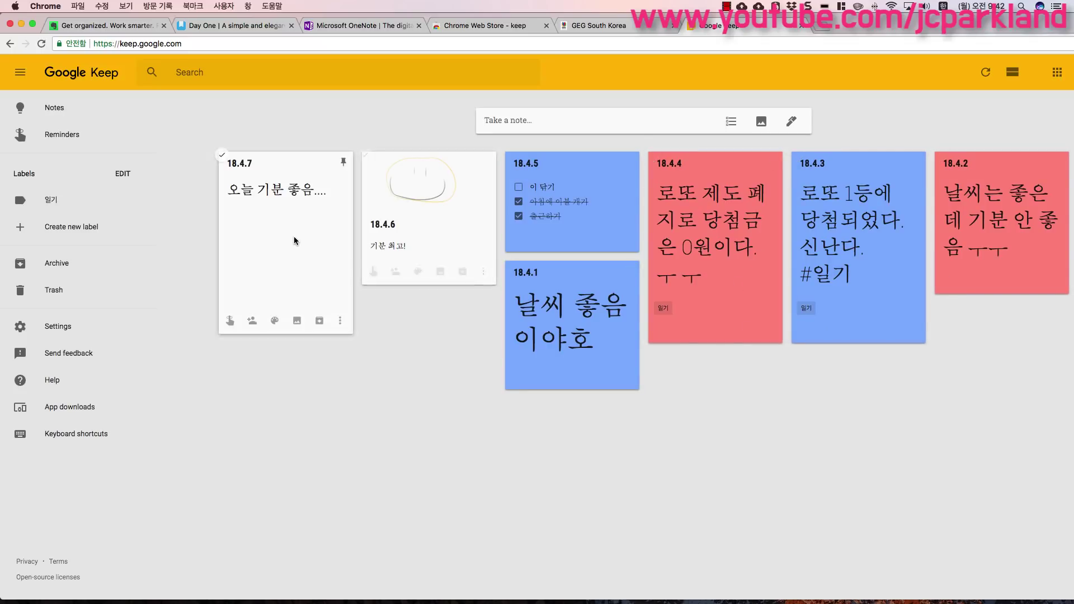
- Give the 18.4.7 note a Red background, passing through Dark blue first
click(280, 238)
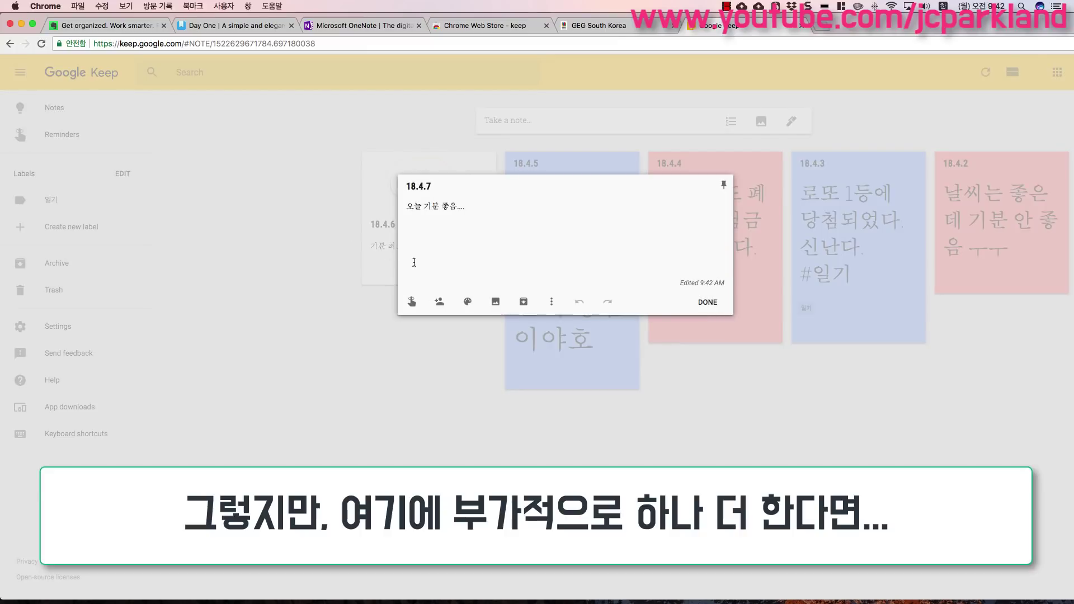
mouse_move(469, 305)
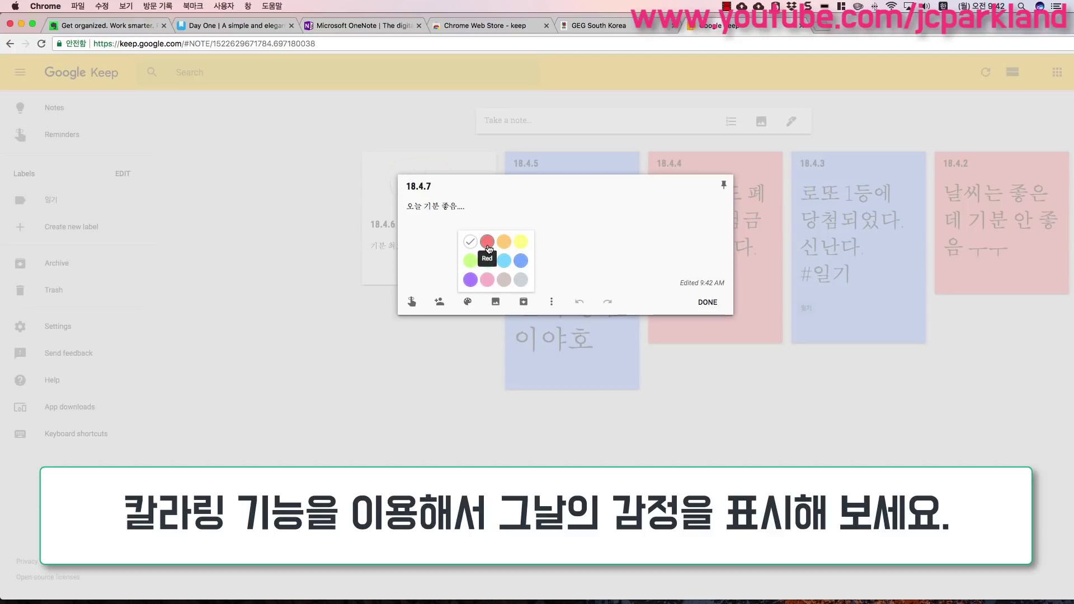
click(521, 260)
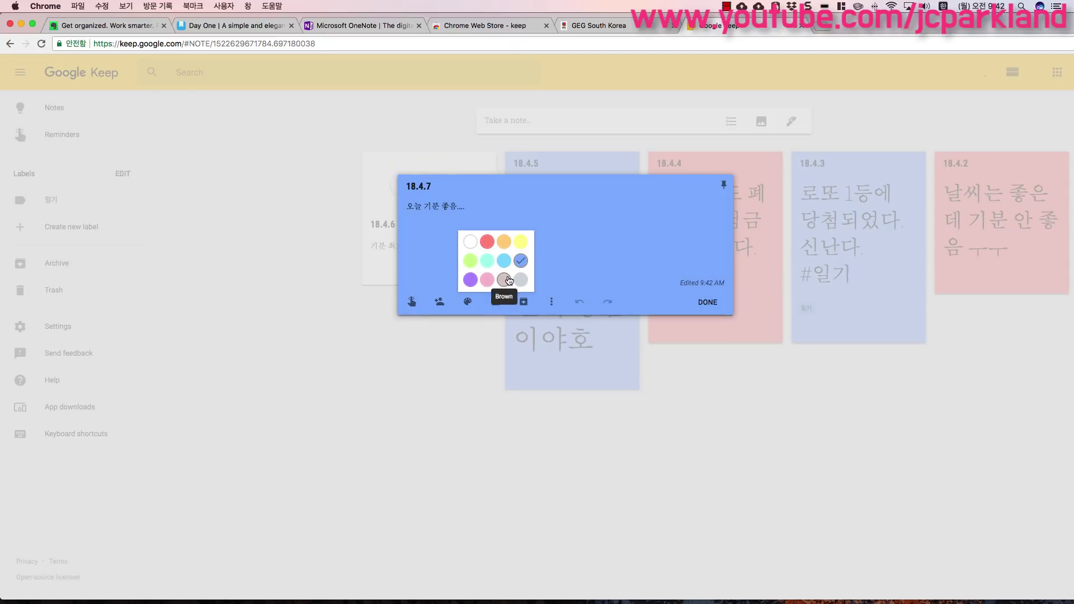
click(487, 243)
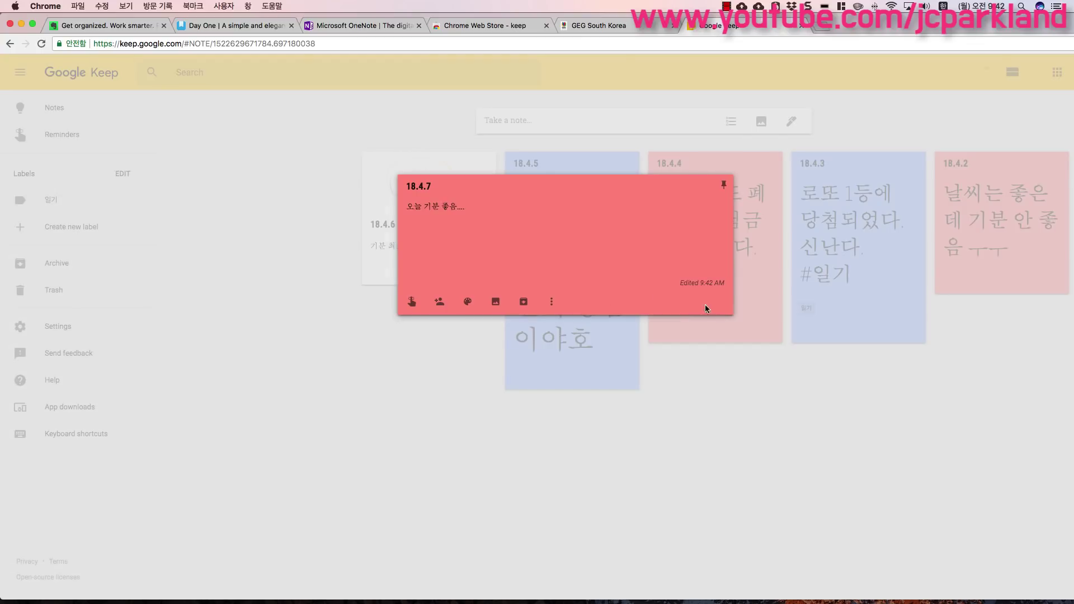
click(705, 305)
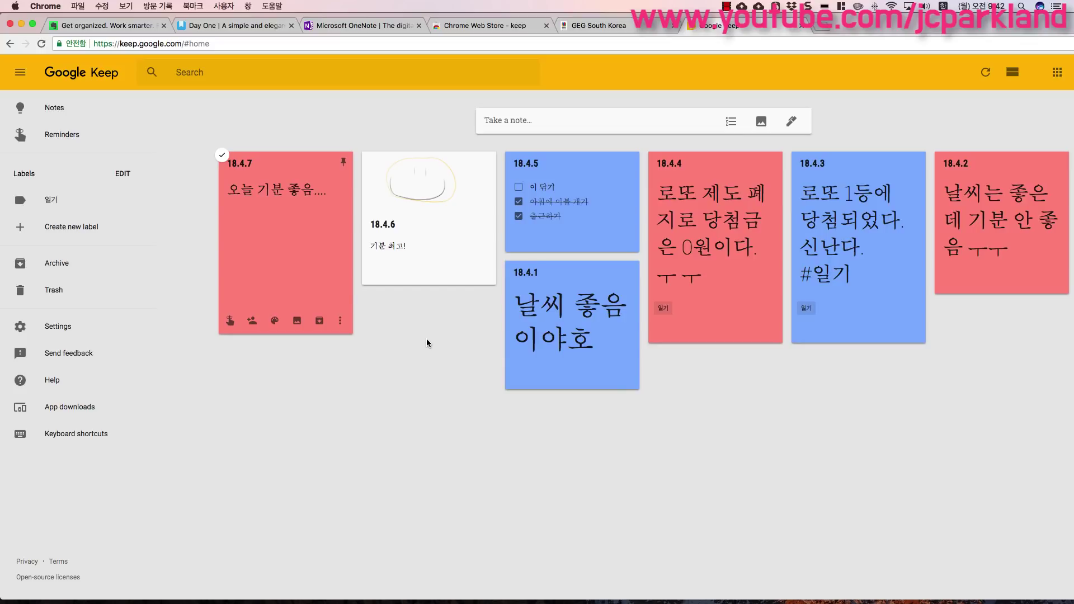
click(275, 264)
click(279, 267)
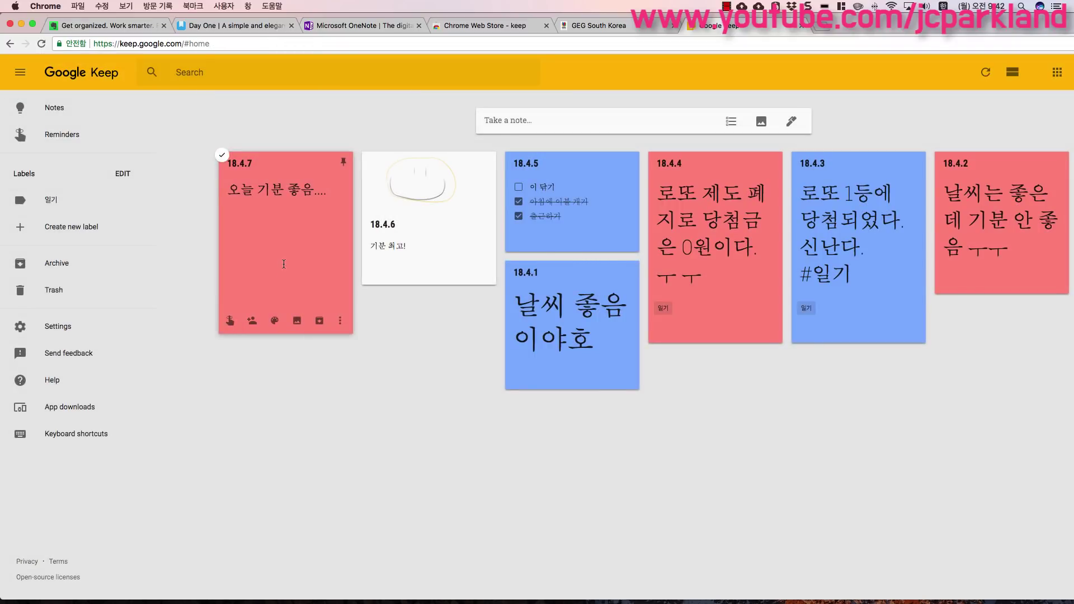
- Attach the 일기 label to the 18.4.7 note through its More menu
click(283, 264)
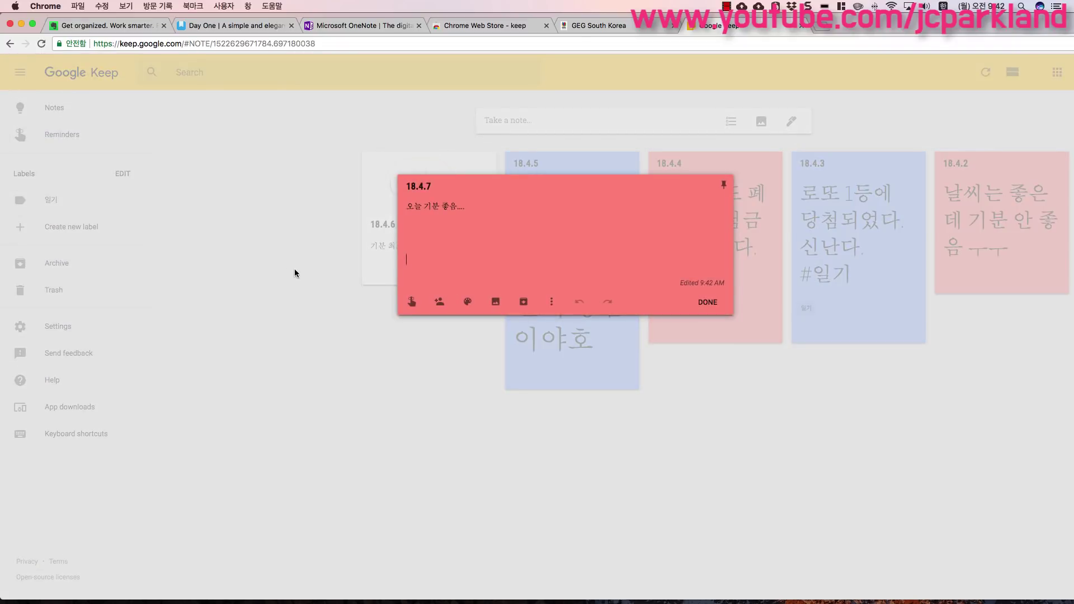
click(423, 240)
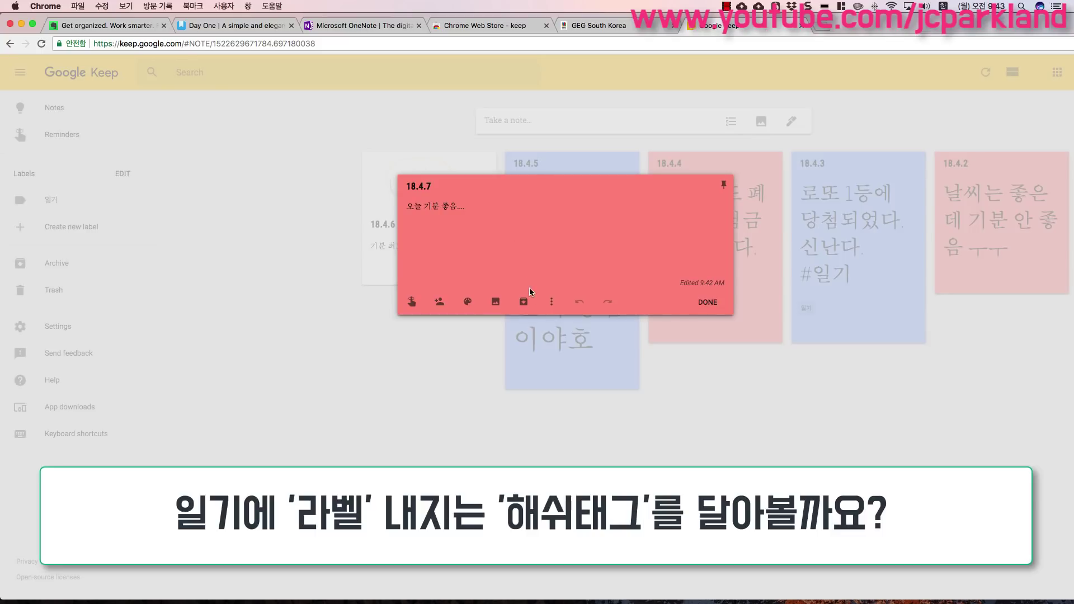
click(551, 303)
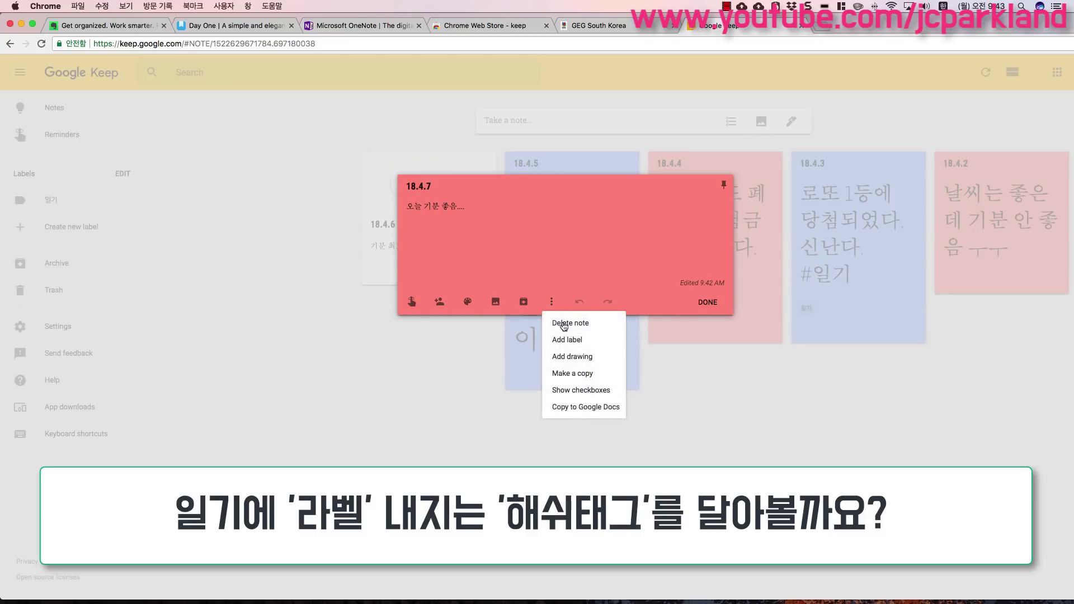
click(582, 348)
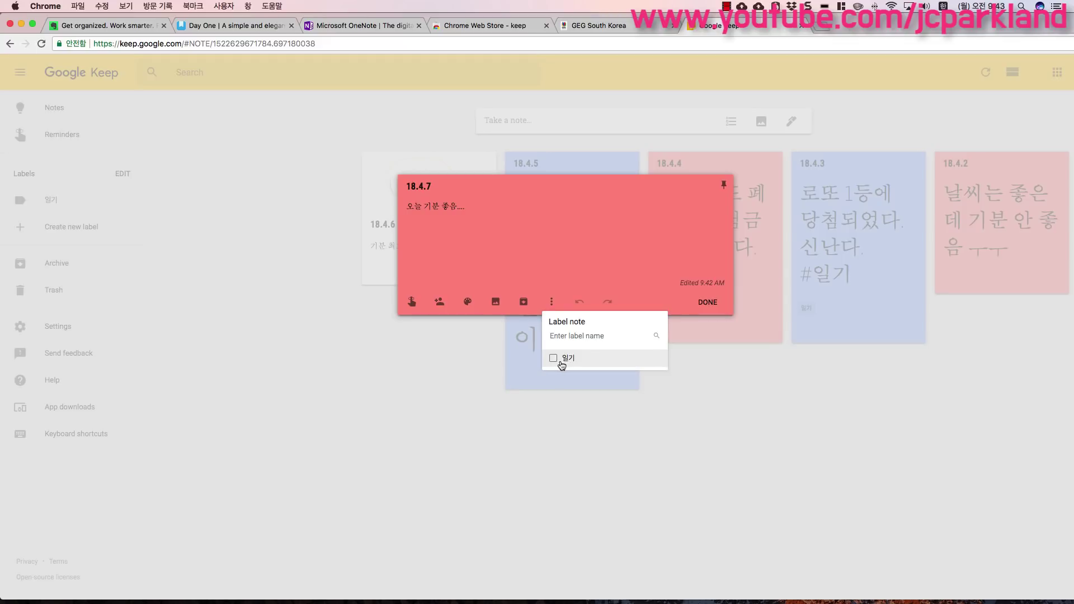
click(554, 359)
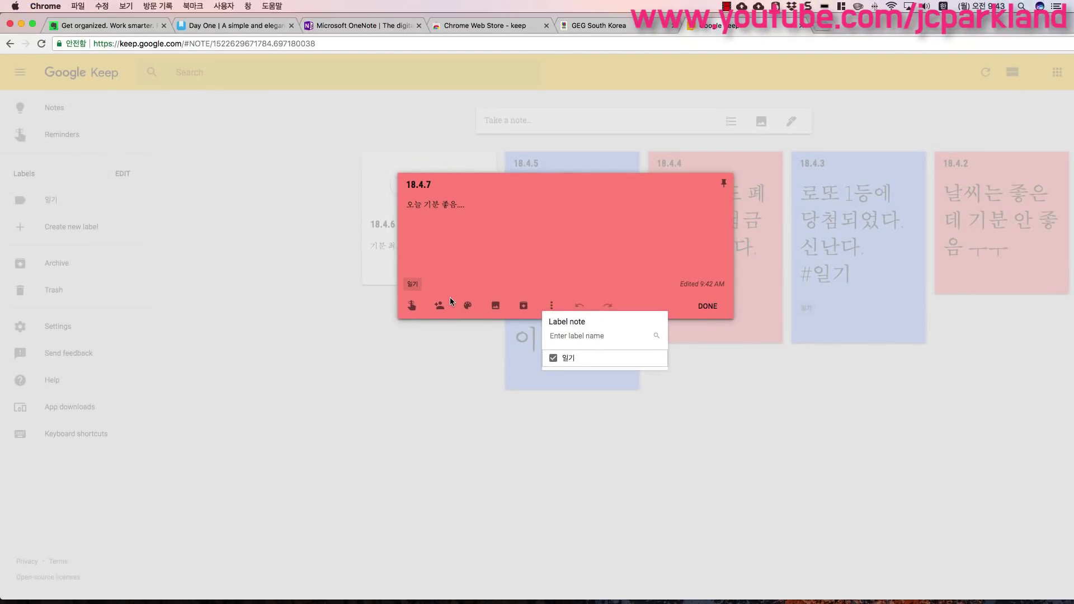
click(531, 236)
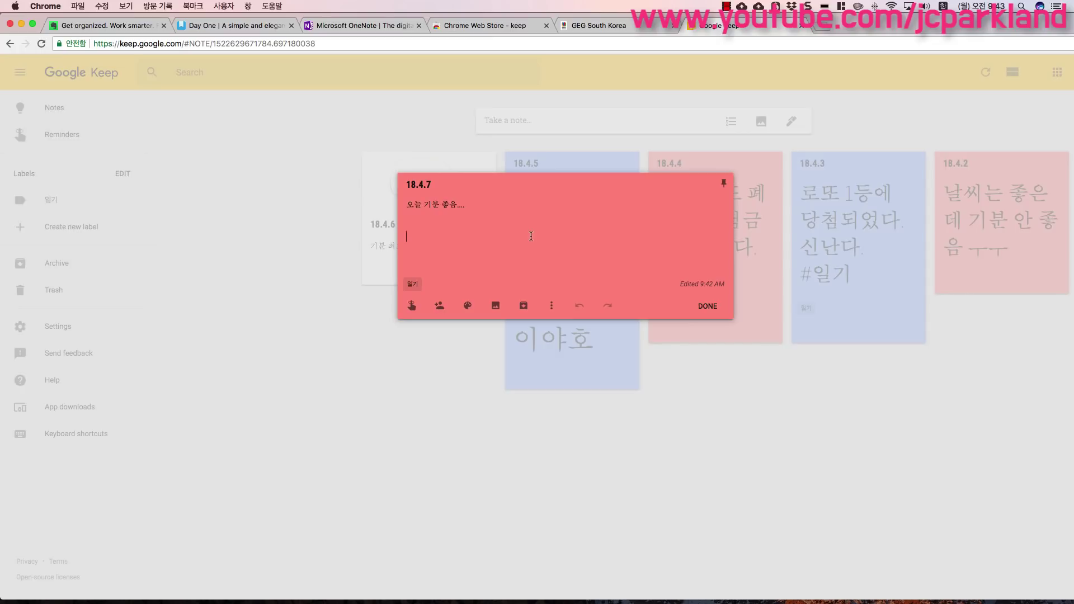
- Add the line '#일기 #여행' to note 18.4.7, creating the new 여행 label, and close it
key(BackSpace)
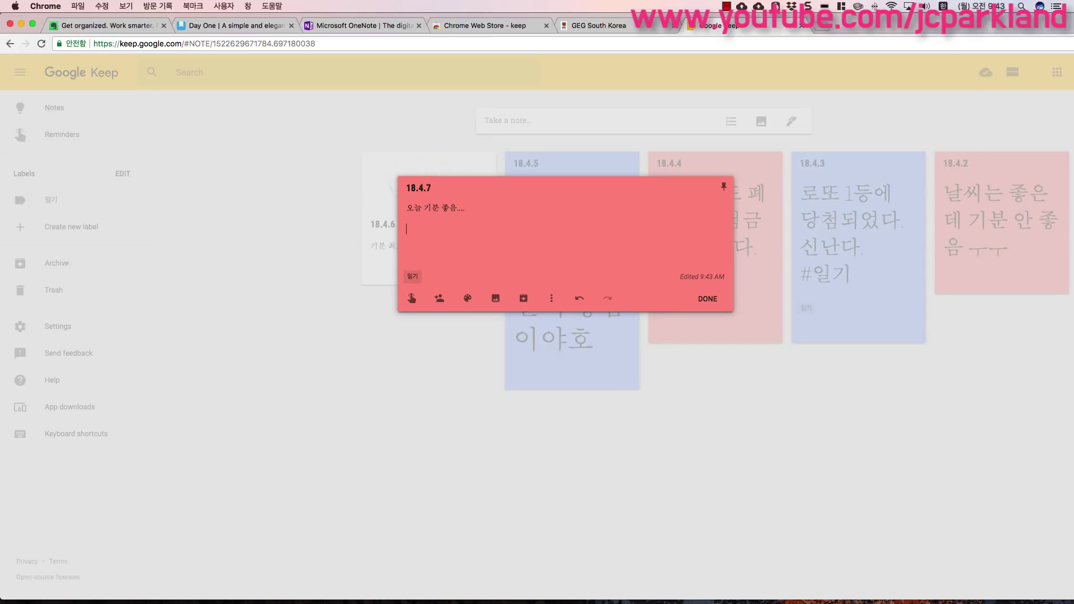
key(Return)
text(#)
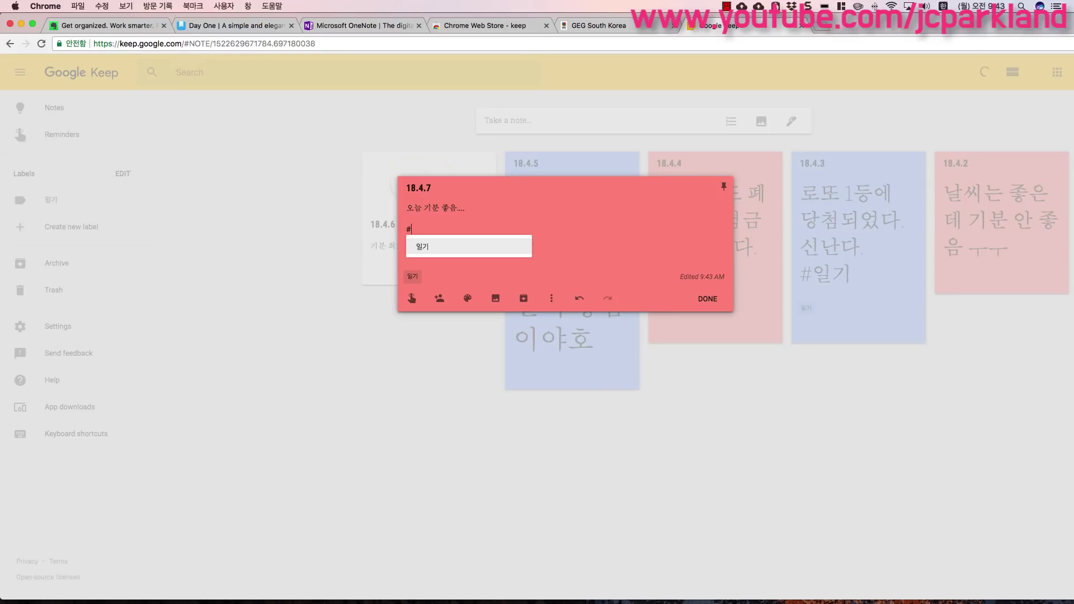
click(433, 249)
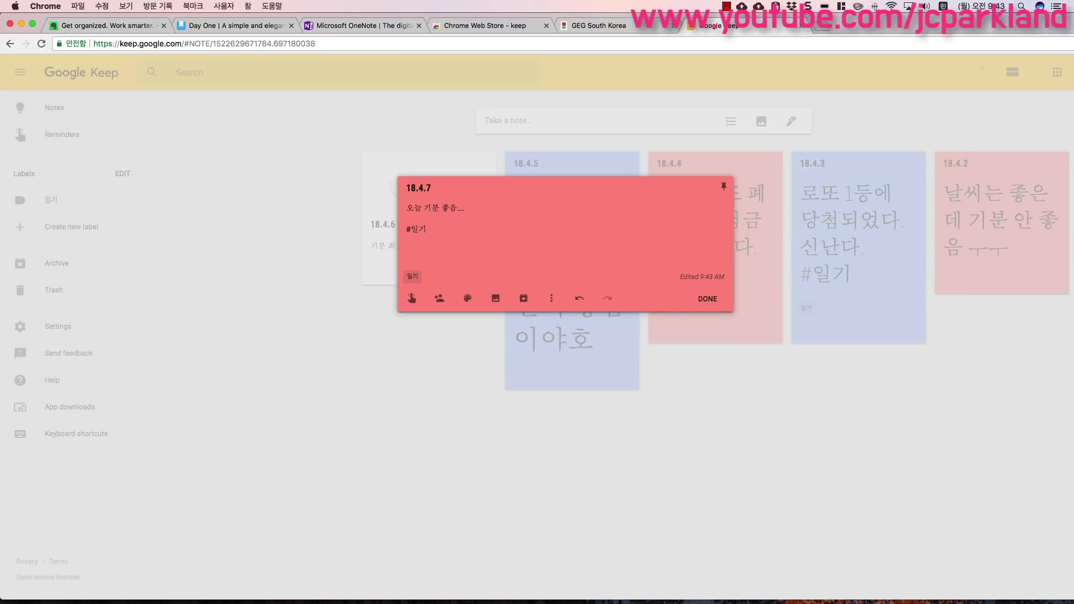
text(#여행)
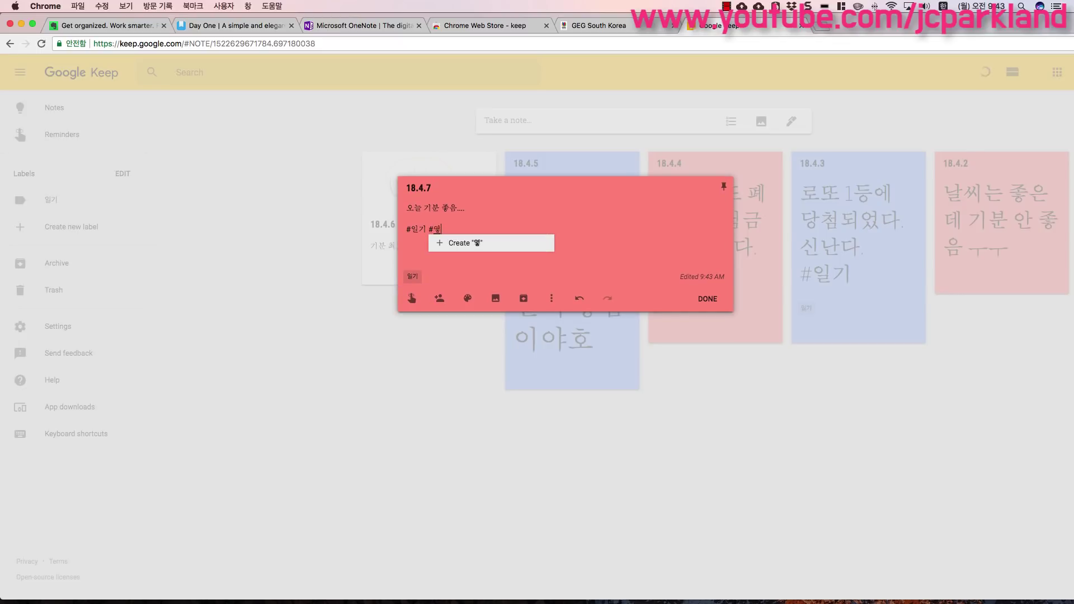
click(451, 243)
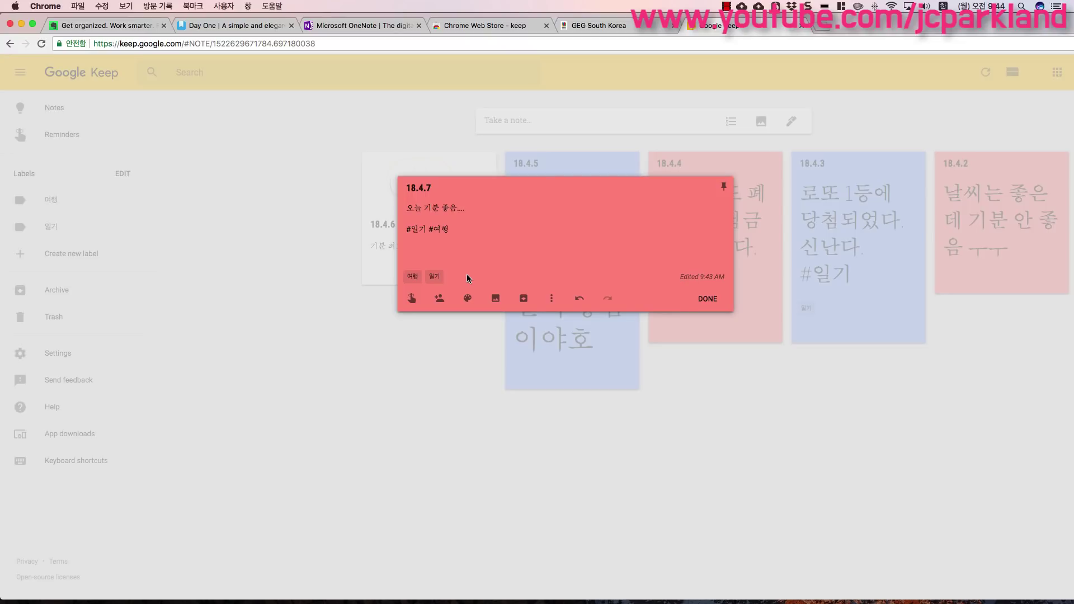
click(708, 298)
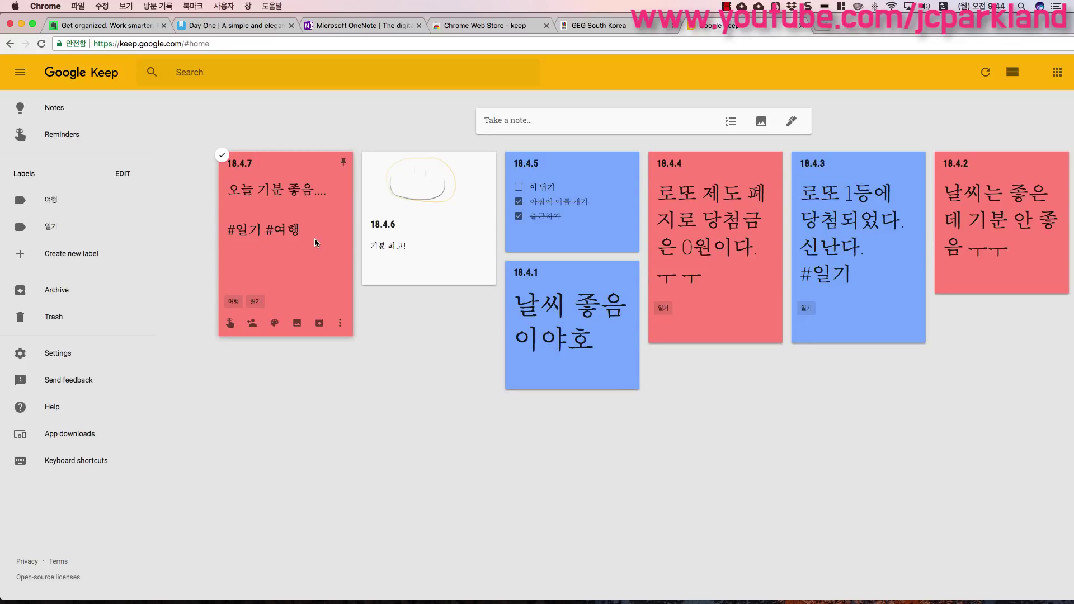
- View the 18.4.5 checklist note, close it, and begin a fresh blank note
click(592, 211)
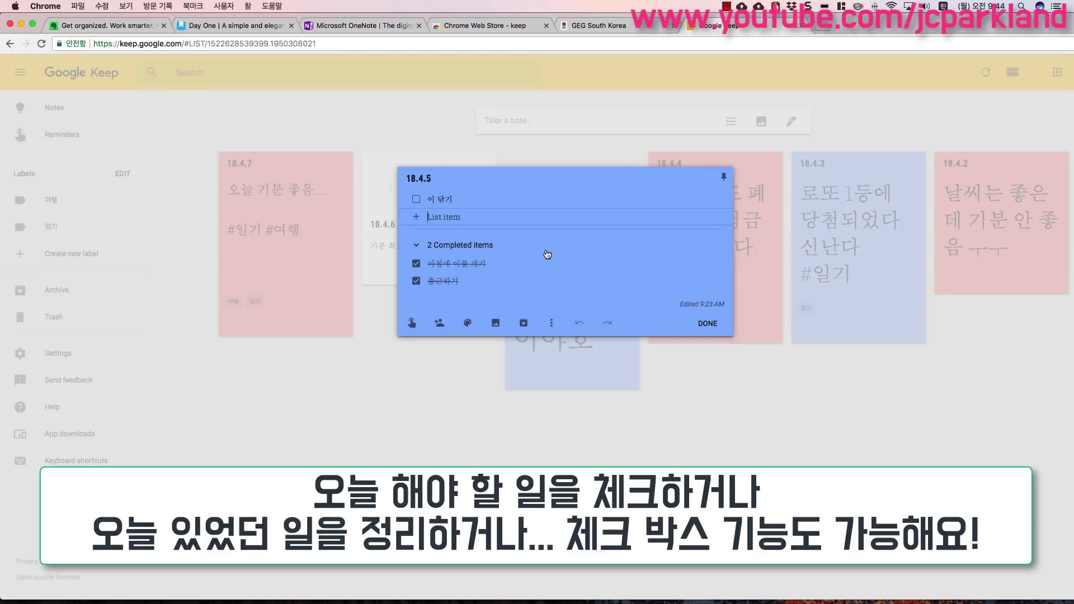
click(655, 389)
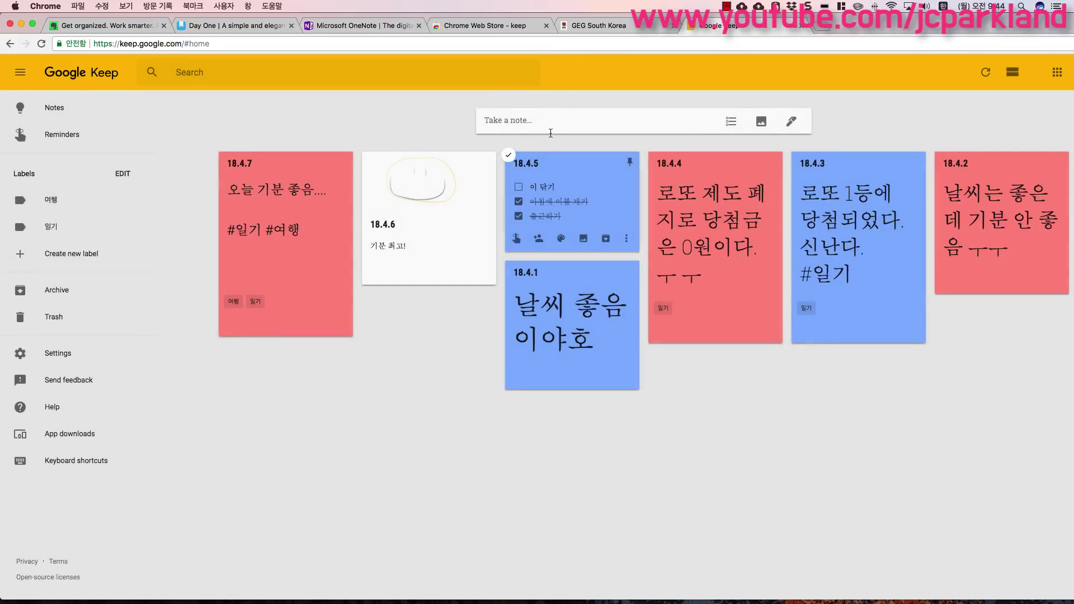
click(550, 121)
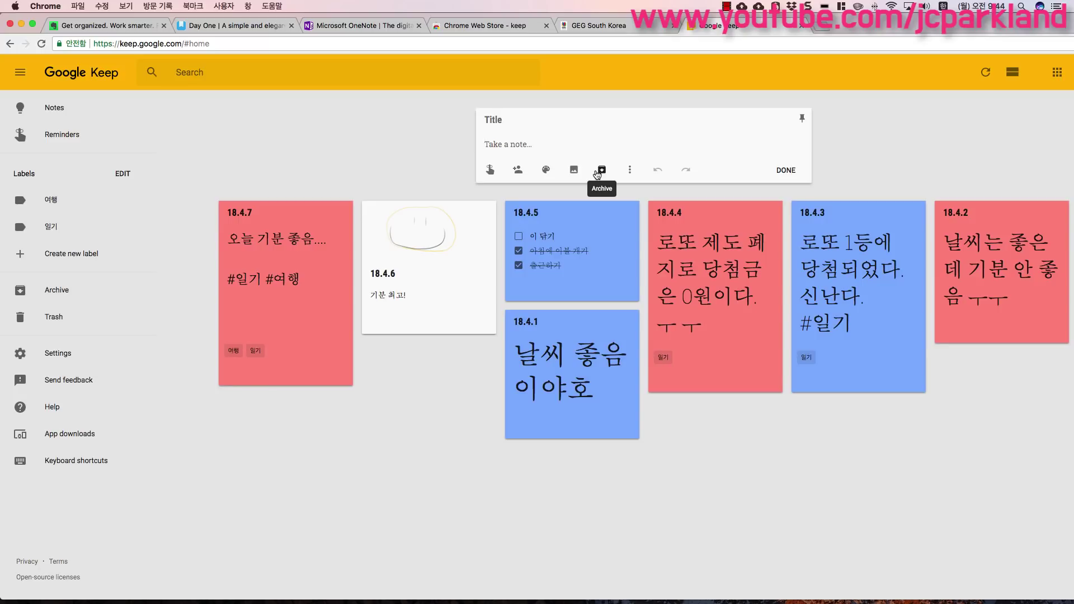
- Turn the new note into a checklist with items 부모님 전화드리기 and 밀린 이메일 쓰기
click(630, 171)
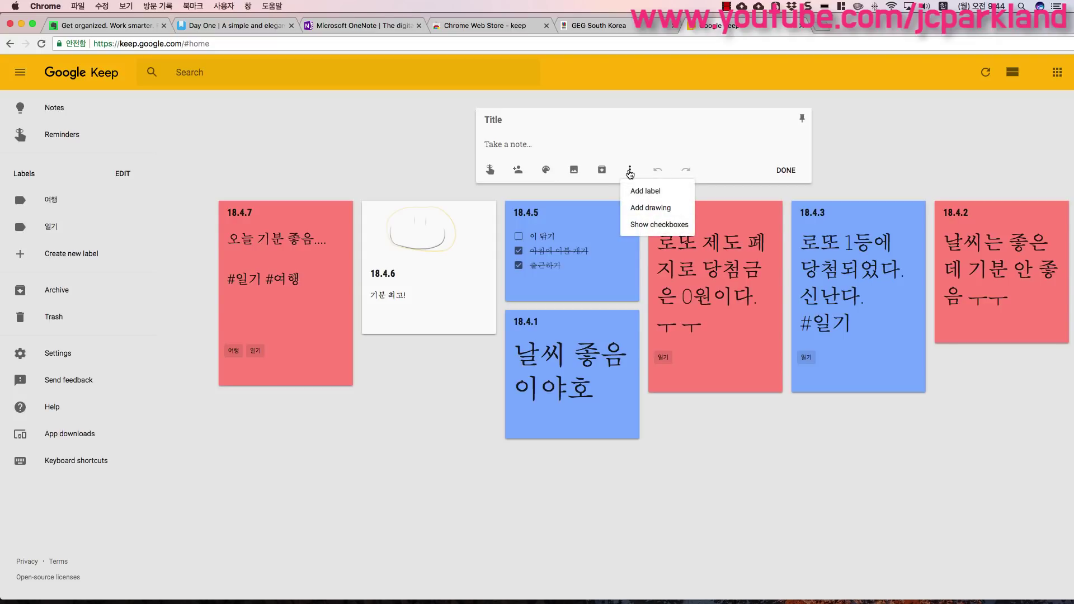
click(658, 225)
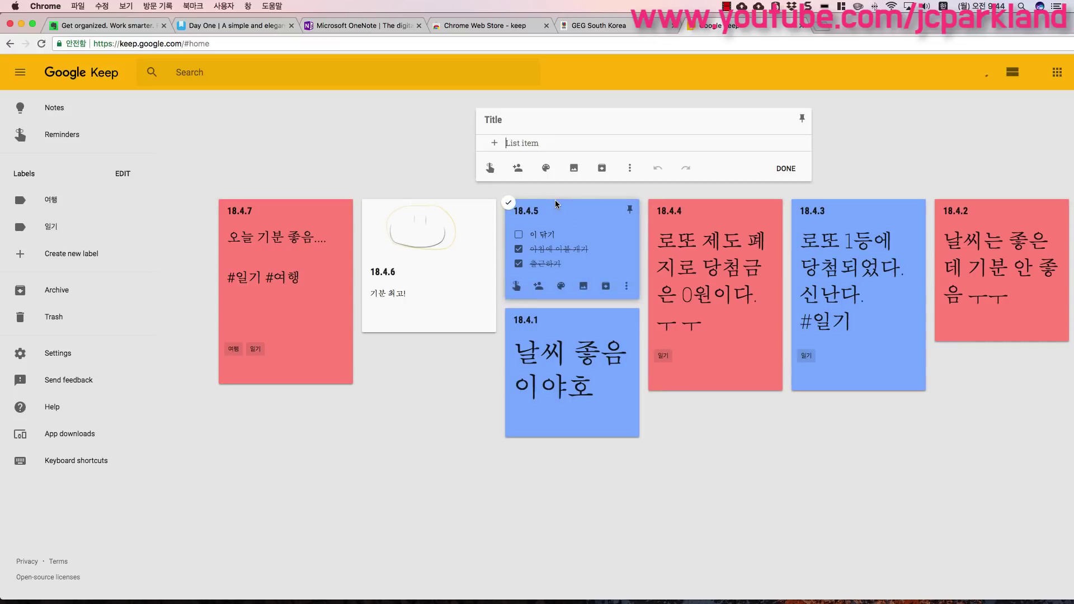
text(부모님)
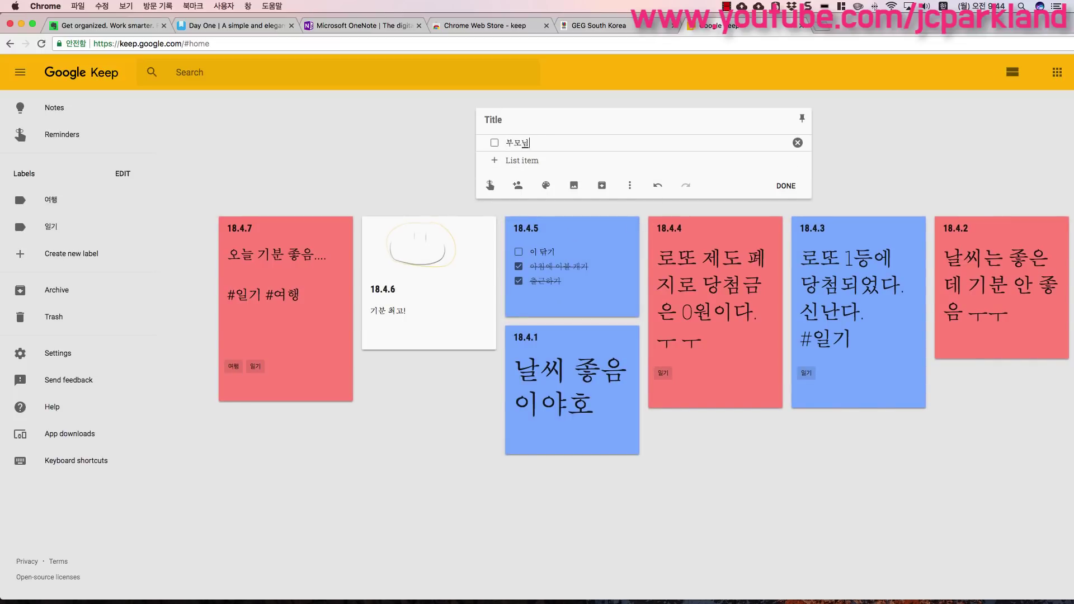
text( 전화드리기)
key(Return)
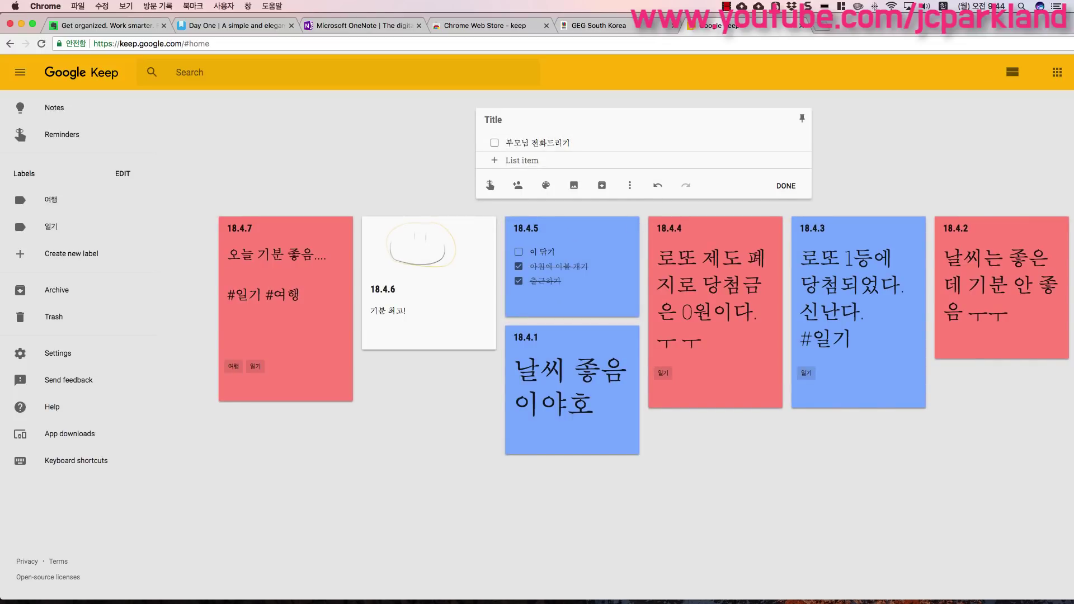
text(빌리)
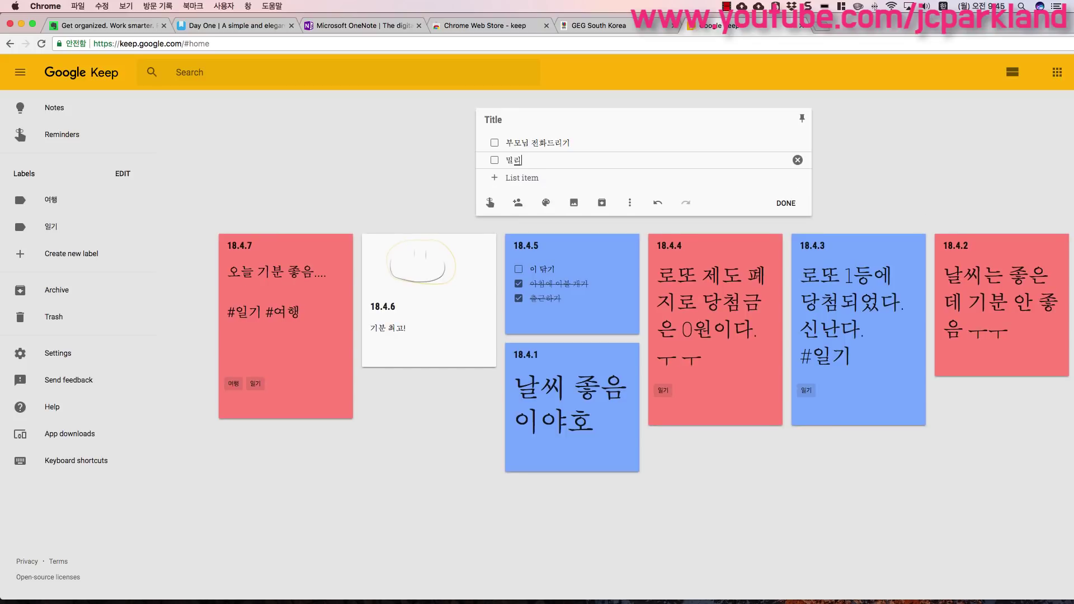
text( 이메일 쓰기)
key(Return)
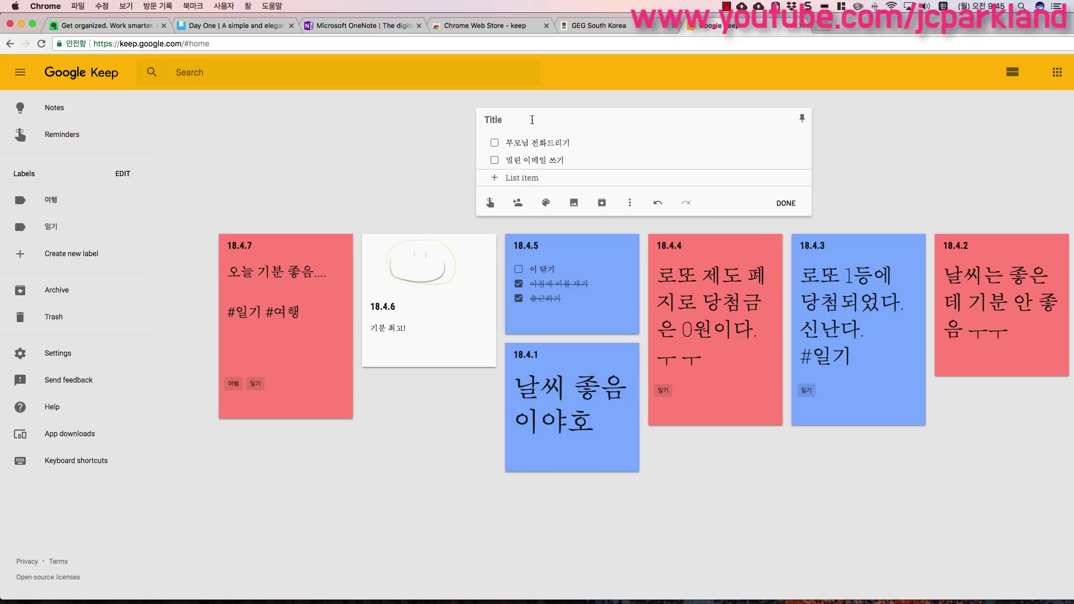
- Title the checklist 18.4.8, save it, and tick off both to-dos on its card
click(532, 119)
text(18.4.8)
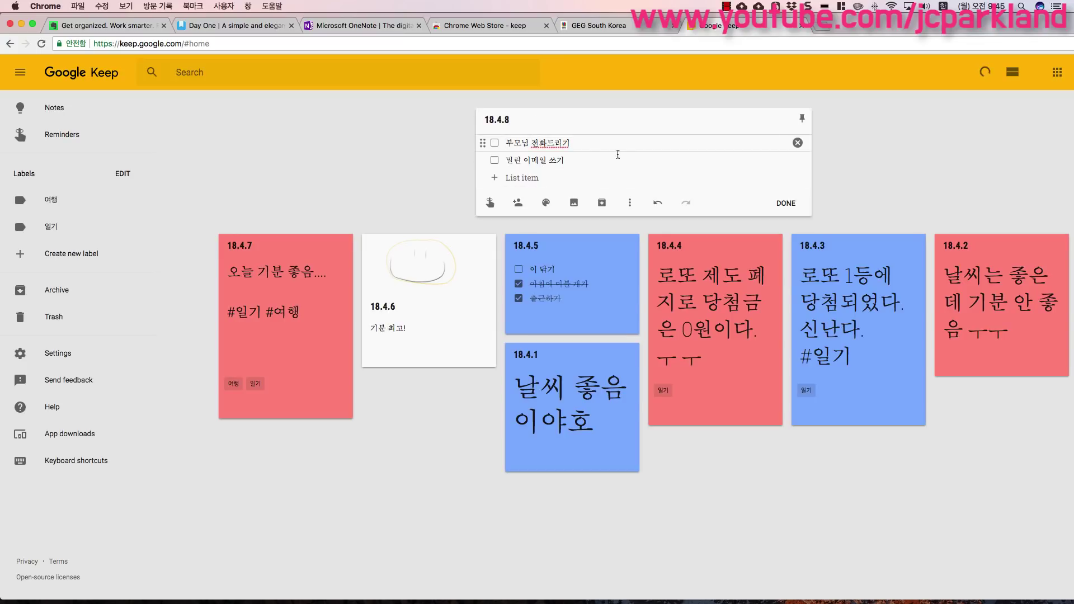
click(787, 202)
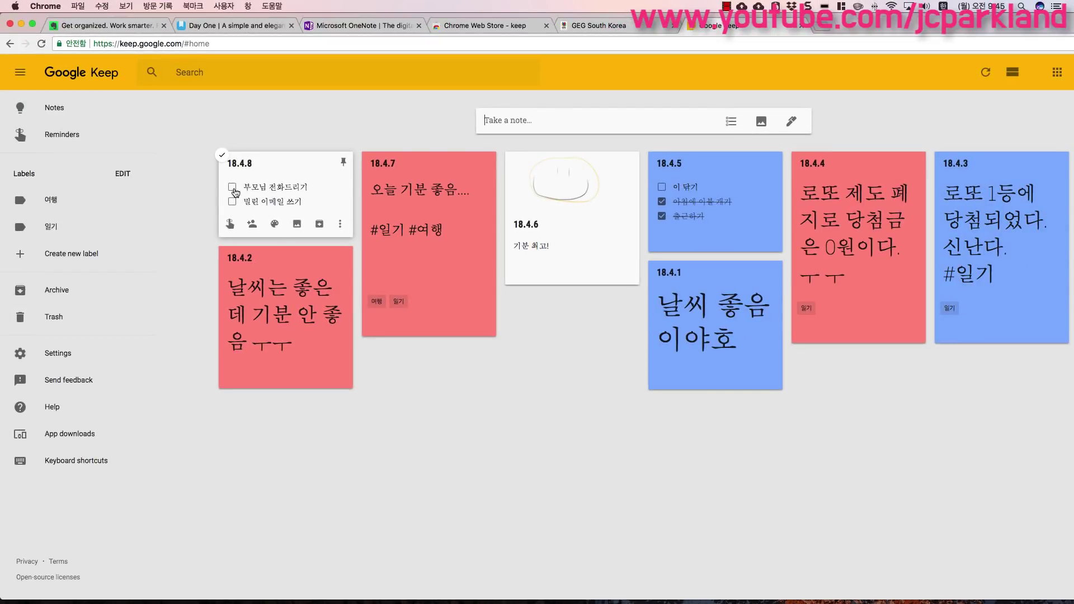
click(232, 188)
click(232, 187)
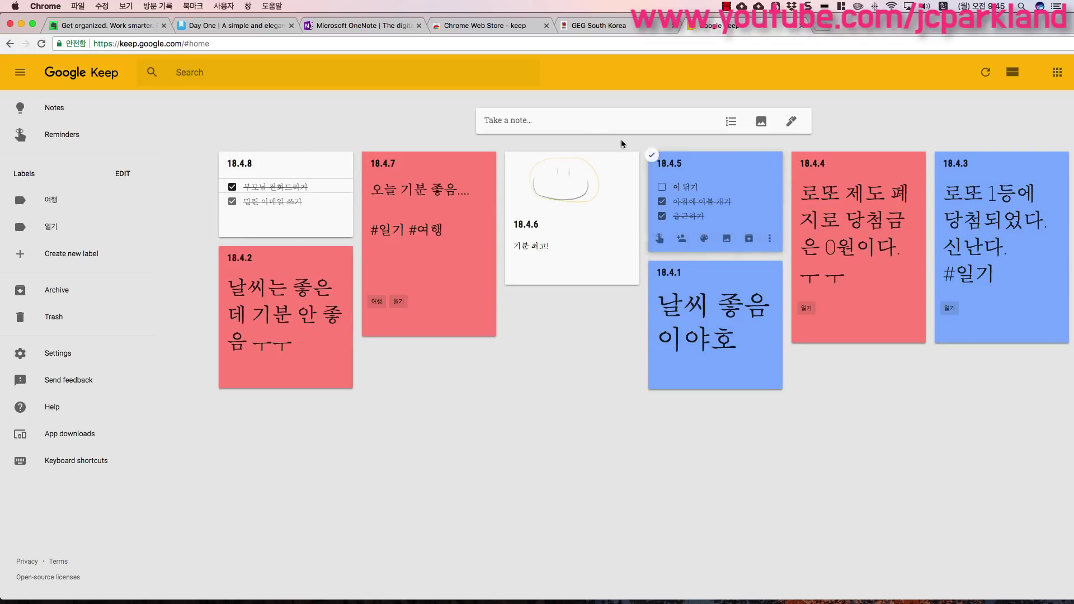
- Begin a note titled 18.4.9 with the body '오늘 자기 너무 나를 괴롭혔어.'
click(584, 121)
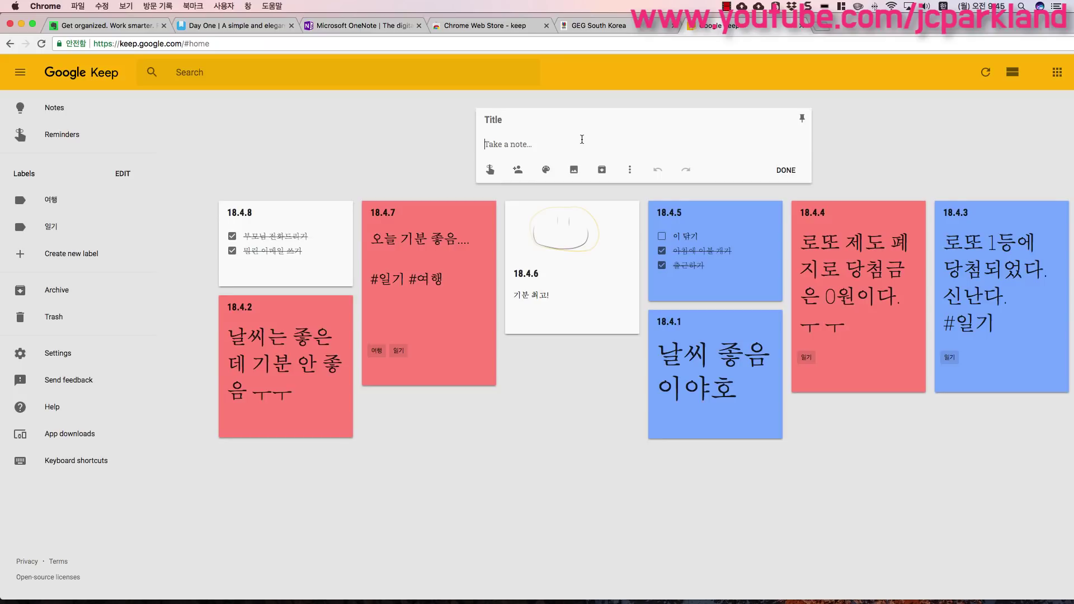
click(544, 120)
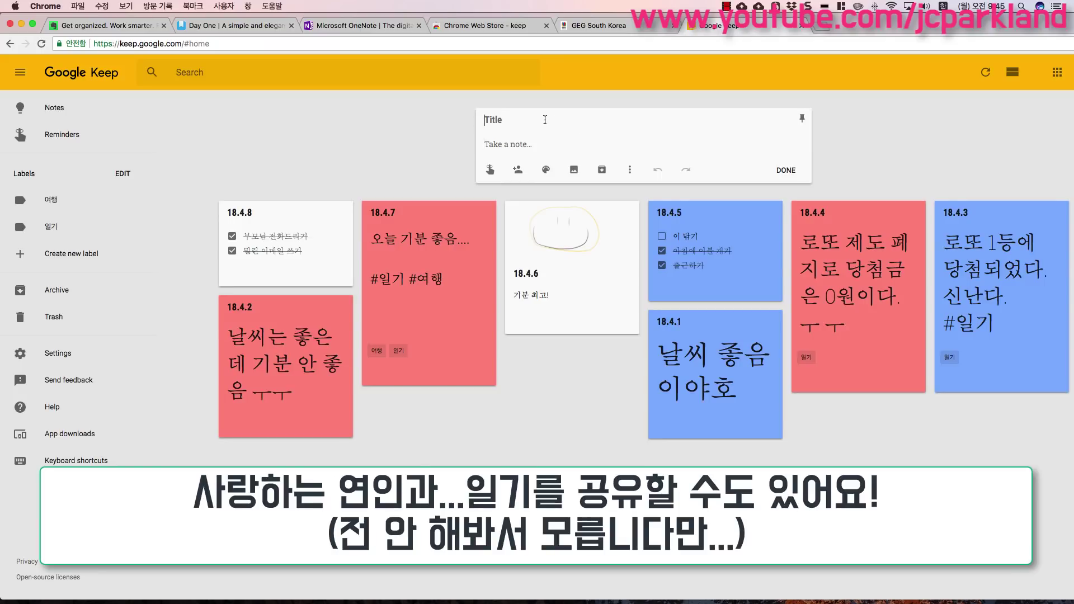
text(18.4.9)
click(545, 141)
text(오늘)
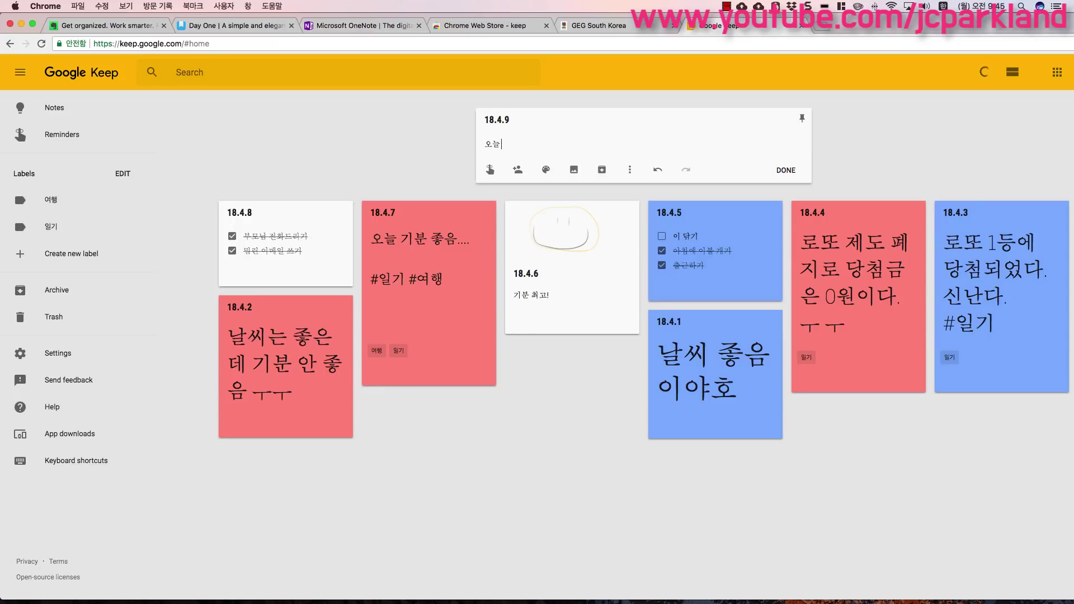
text( 자기 너무 나른)
text( 괴롭히)
text(혔어.)
- Enter a collaborator's e-mail for note 18.4.9, cancel sharing, and save the note
click(516, 171)
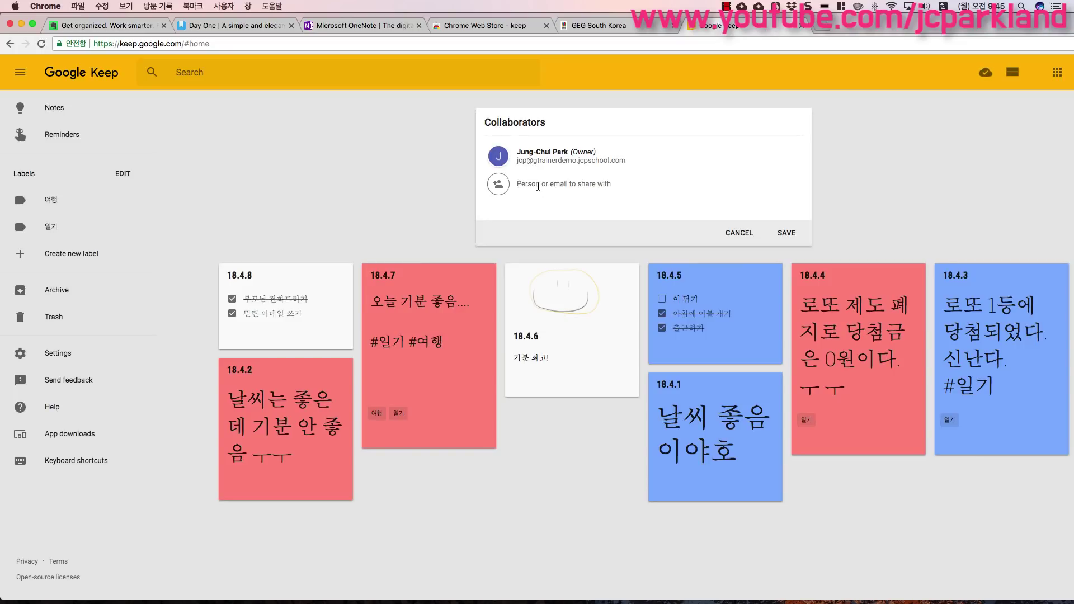
key(ctrl+space)
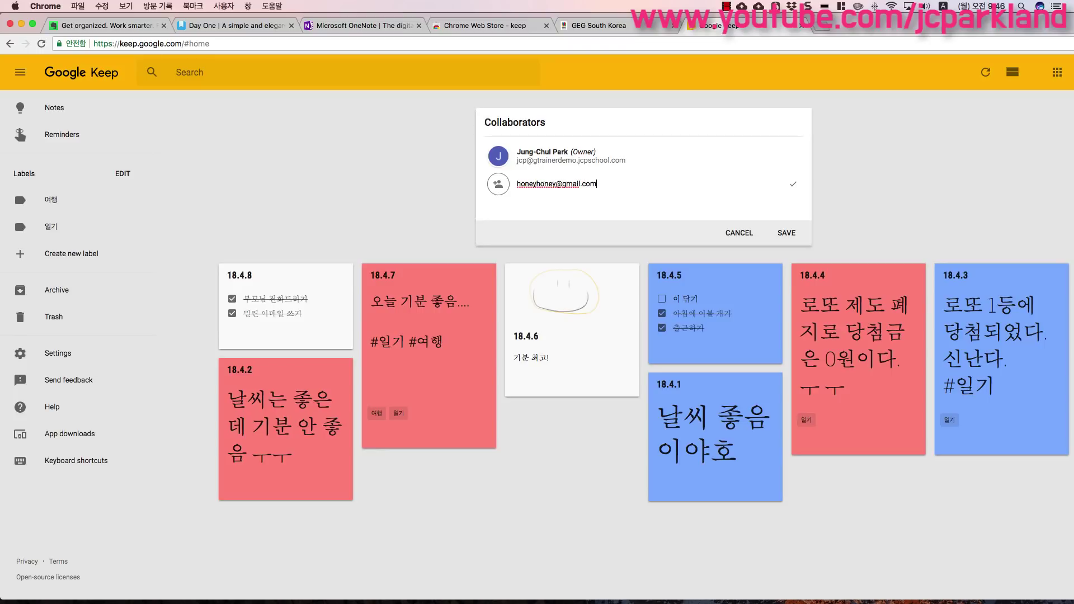
click(758, 240)
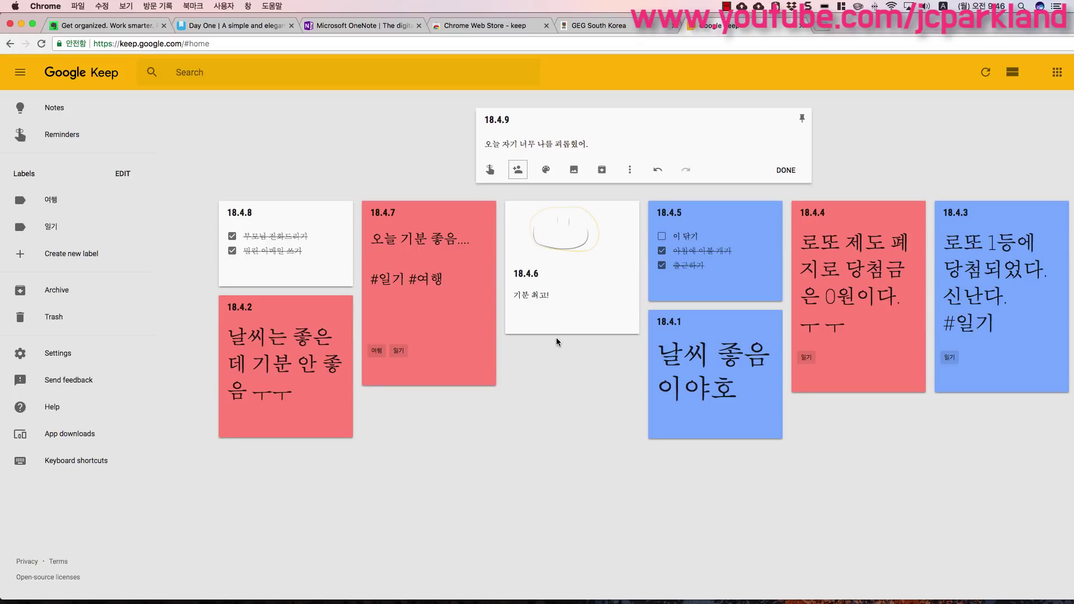
click(783, 170)
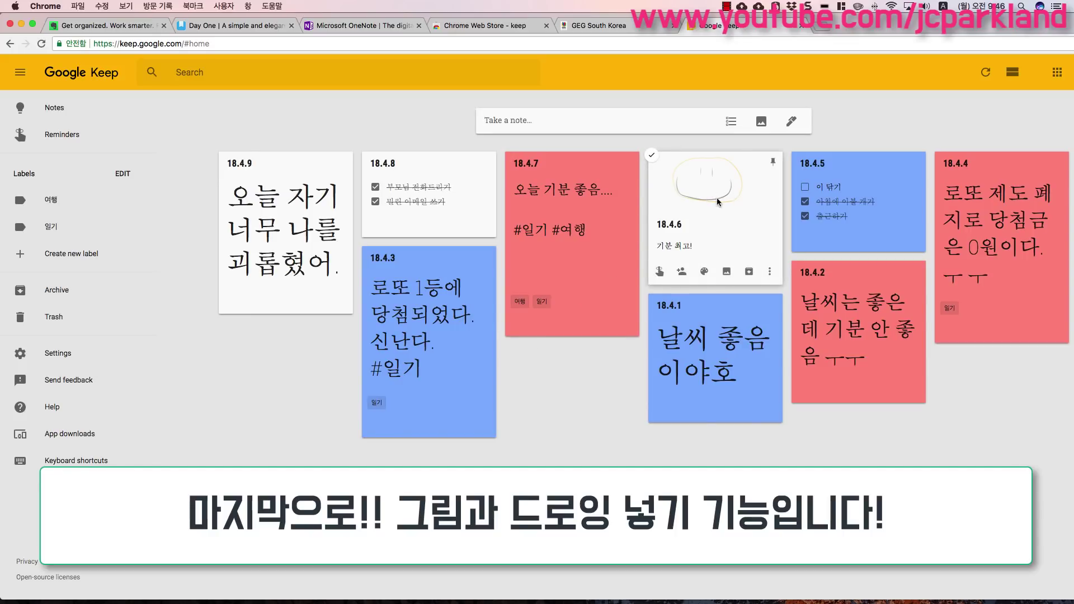
- Add a new drawing to note 18.4.6 using a thick red pen
click(739, 205)
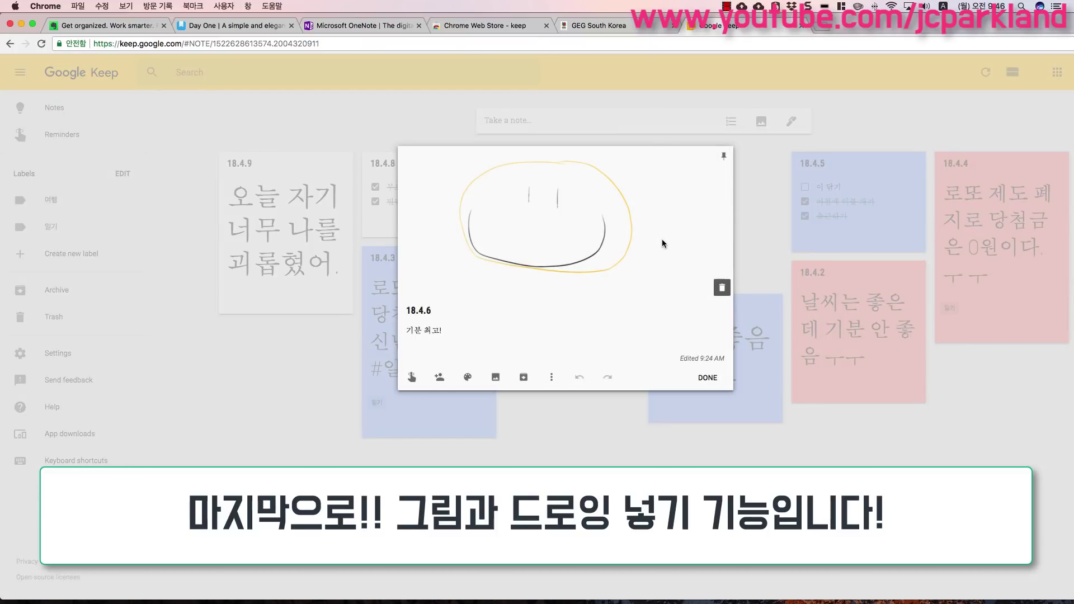
click(548, 382)
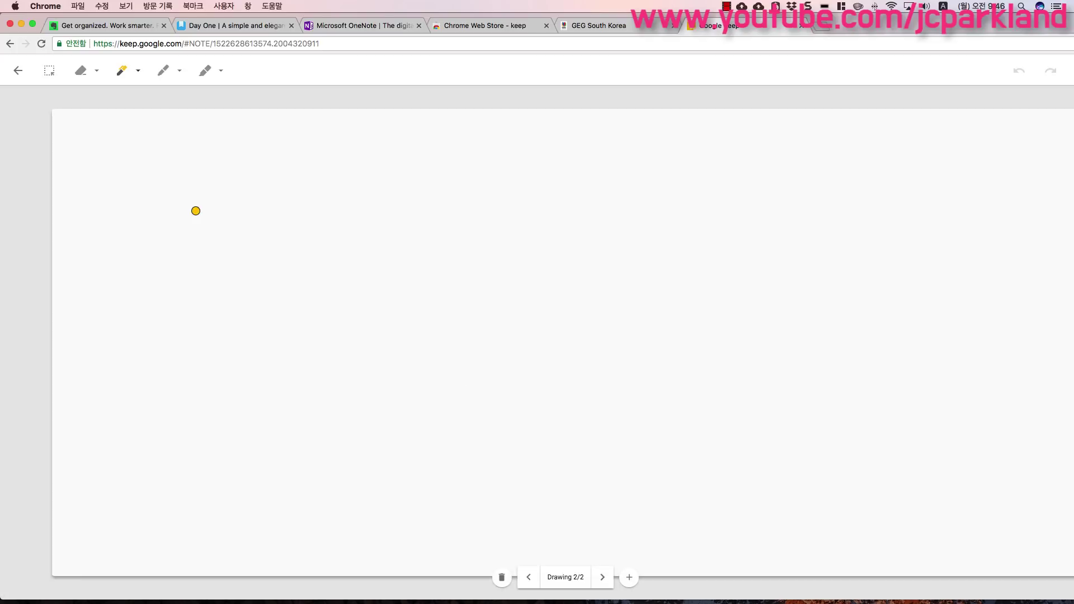
click(139, 71)
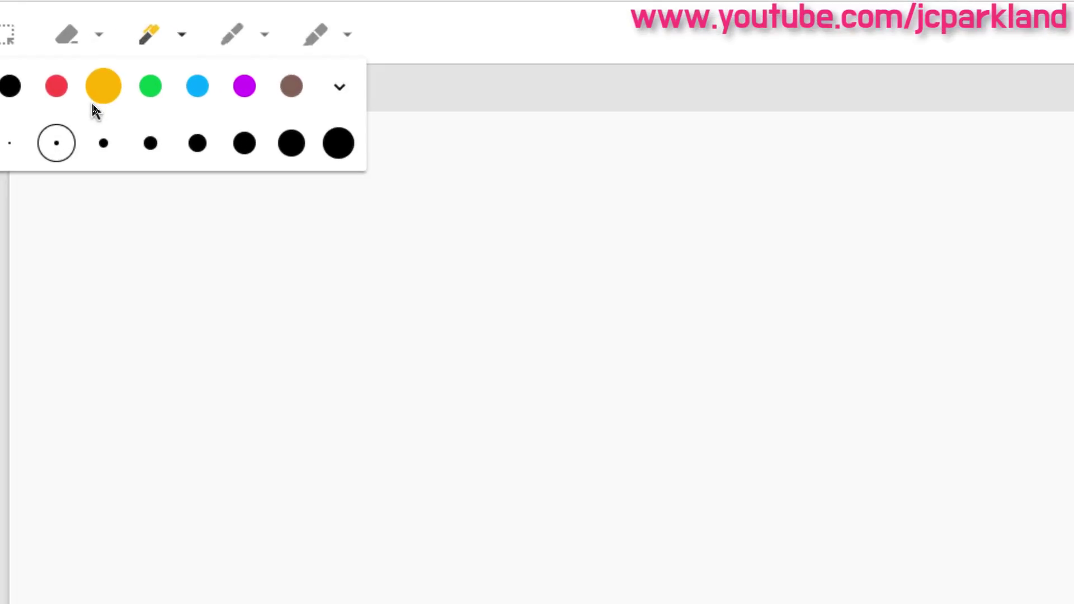
click(244, 144)
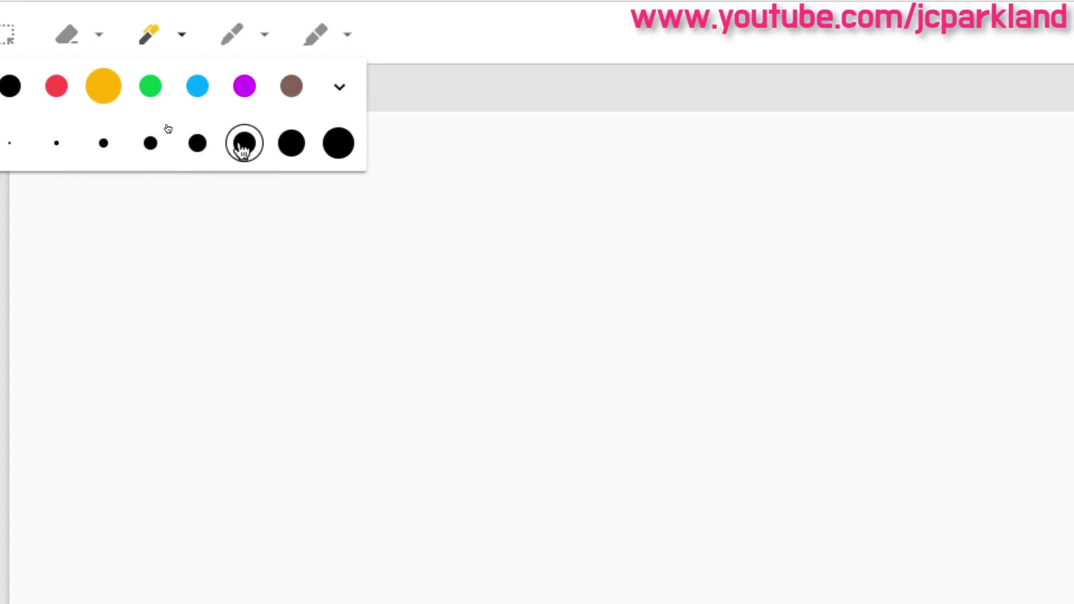
click(259, 41)
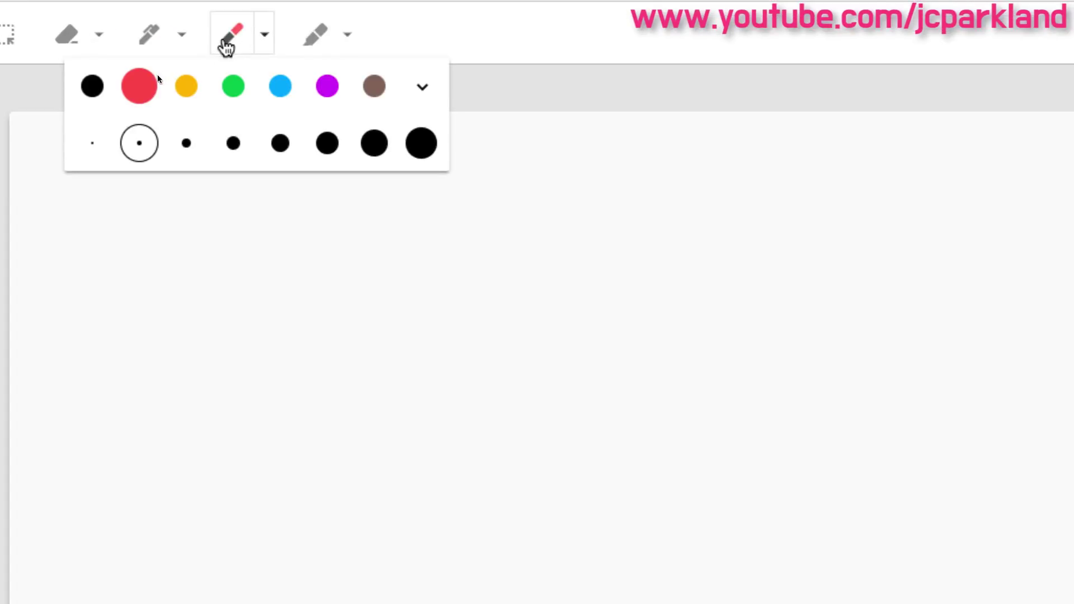
click(230, 88)
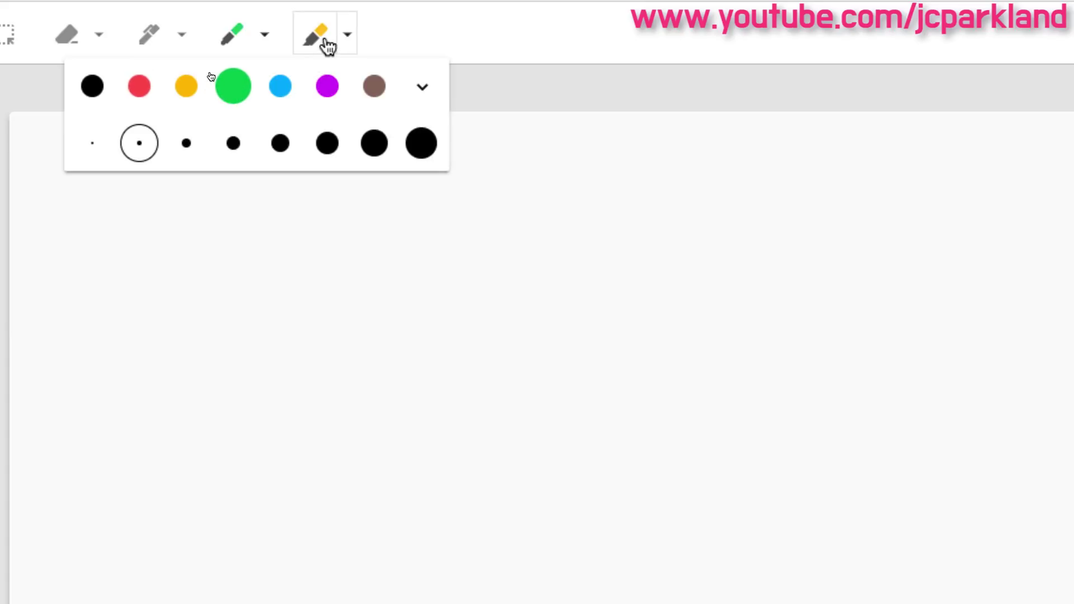
click(139, 89)
click(333, 143)
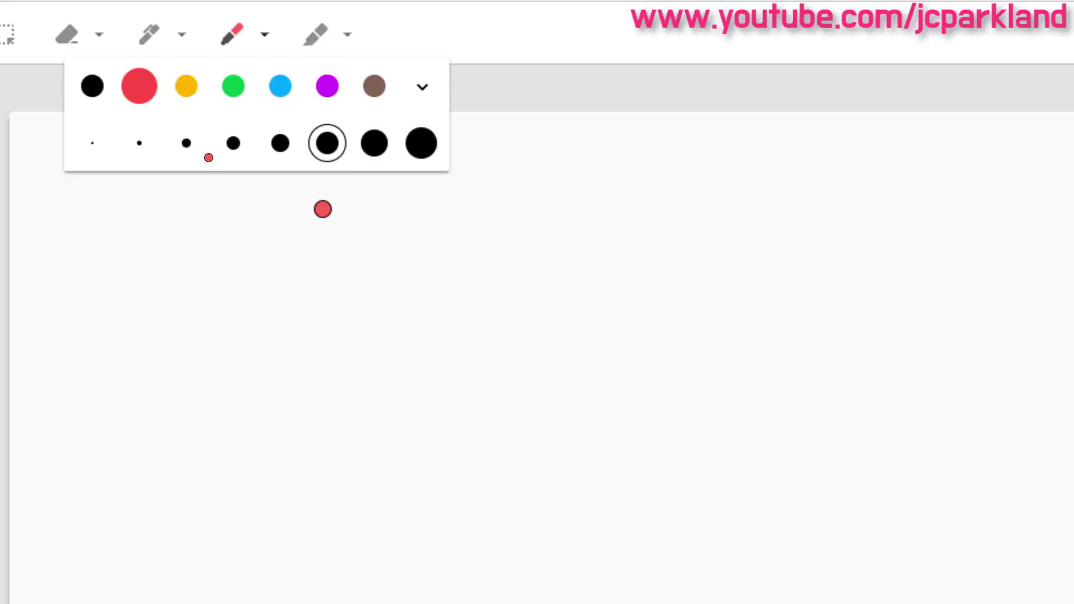
- Draw red zigzag and vertical scribbles across the canvas, then return to the note
drag(290, 385, 435, 603)
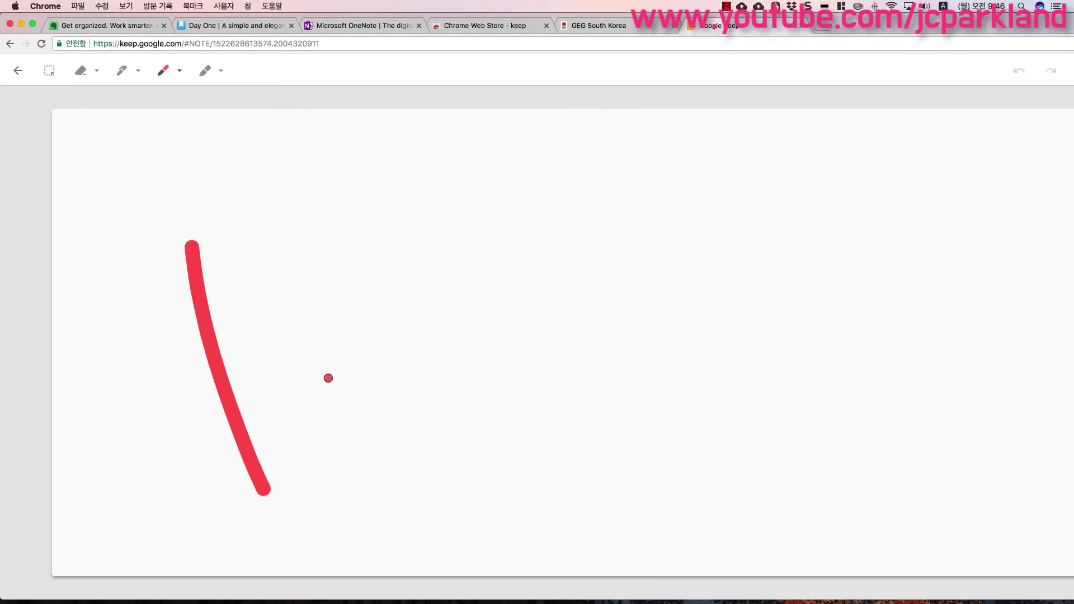
mouse_move(328, 378)
mouse_down()
mouse_move(702, 286)
mouse_move(717, 293)
mouse_up()
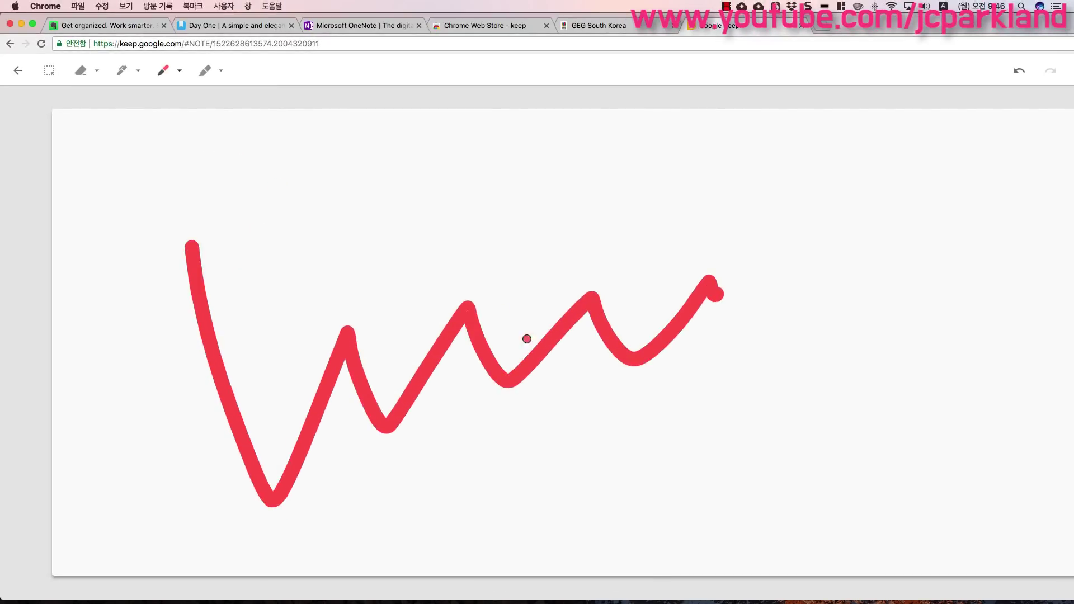
drag(444, 224, 447, 345)
drag(500, 231, 521, 400)
drag(641, 238, 704, 296)
drag(734, 275, 755, 386)
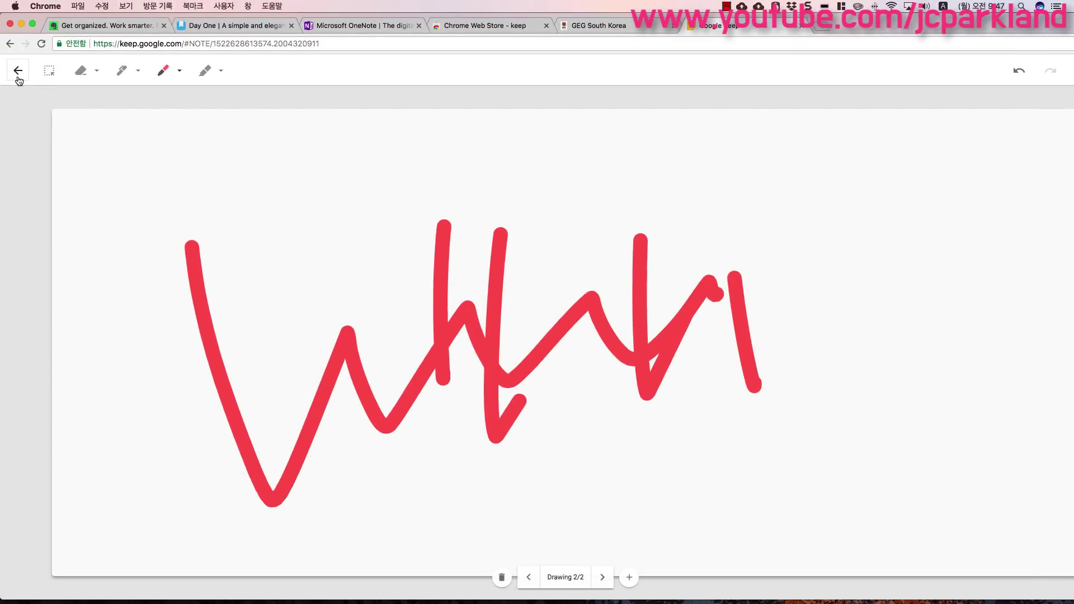
click(18, 77)
- Close note 18.4.6 so its card shows the yellow smiley and red scribble drawings
mouse_move(531, 226)
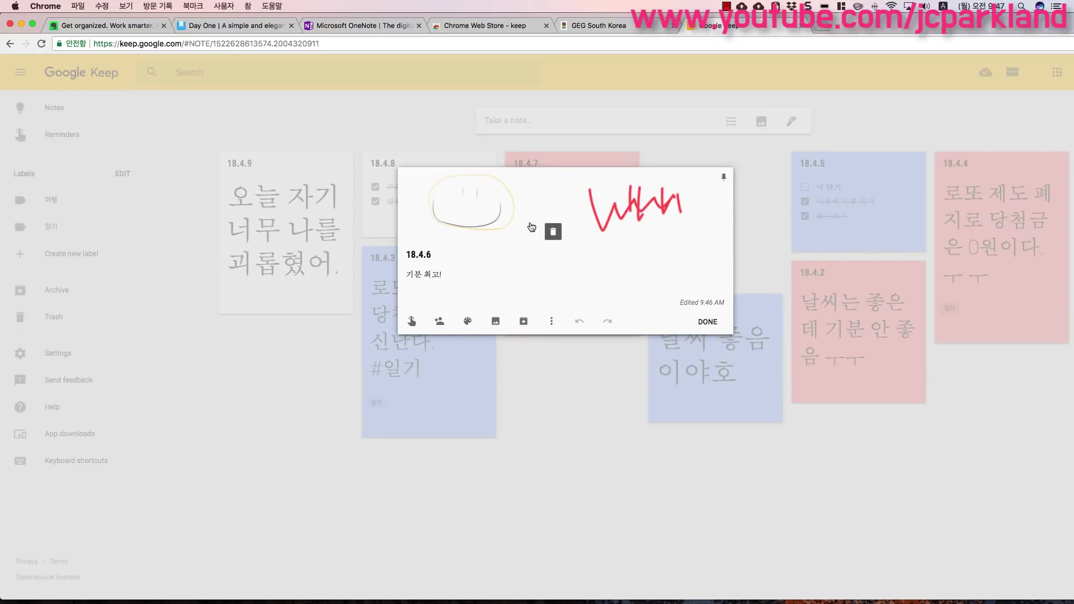
mouse_move(651, 237)
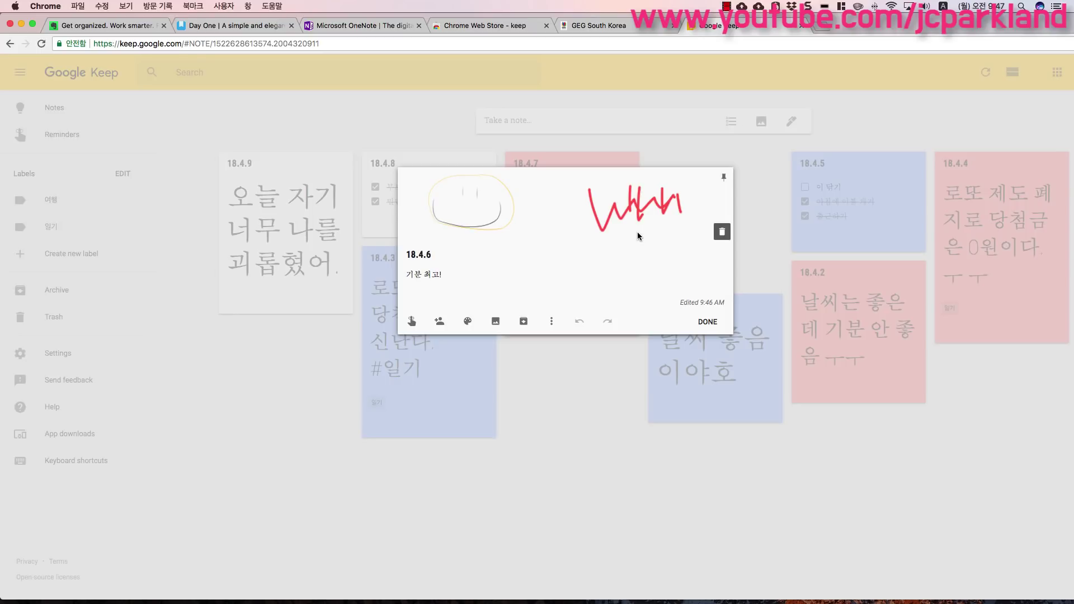
click(707, 322)
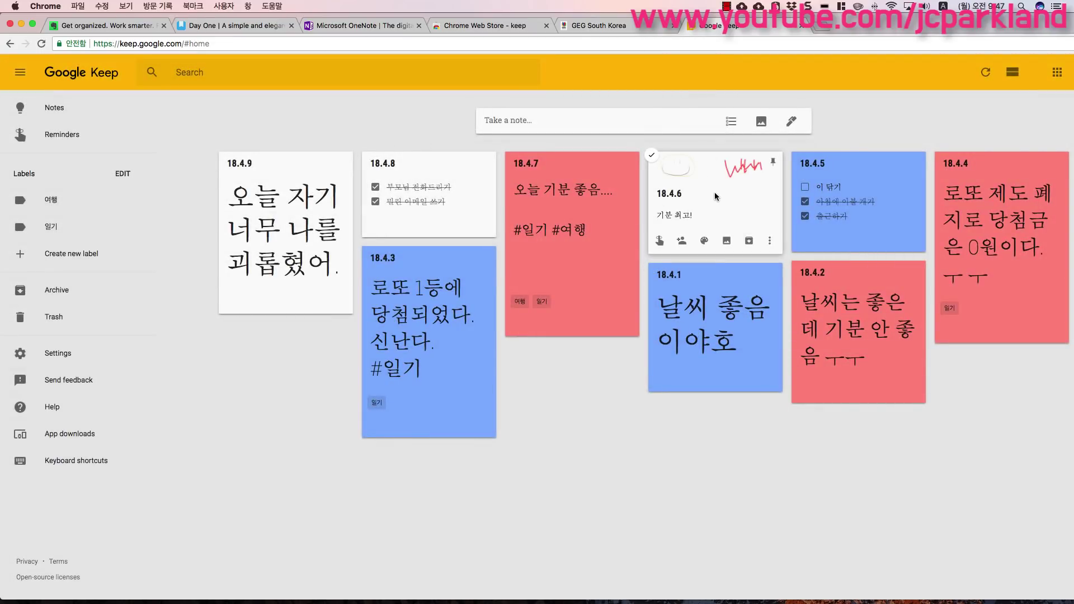
click(726, 247)
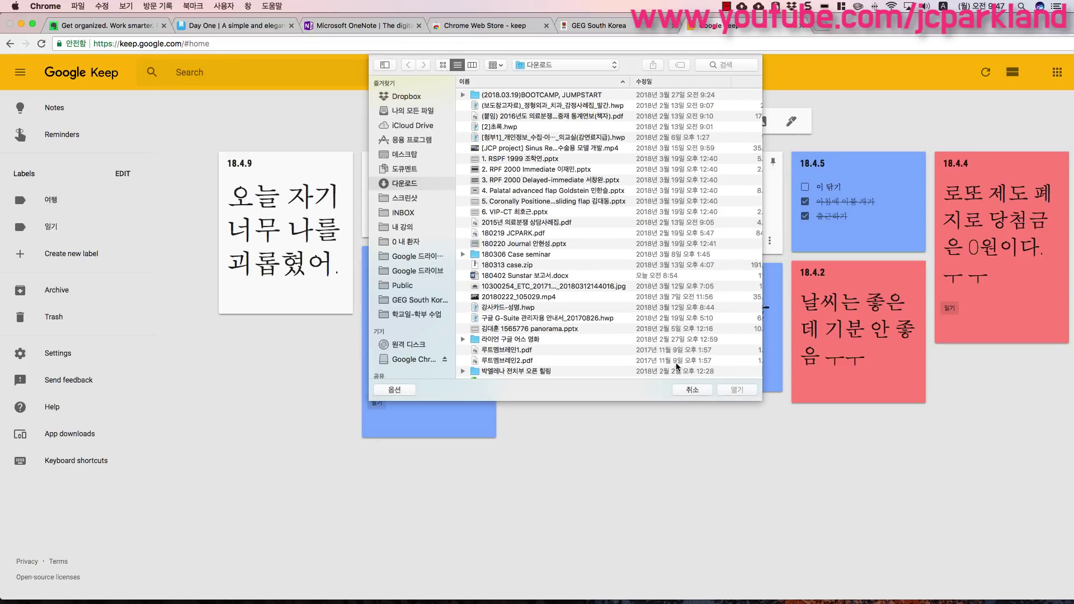
click(692, 390)
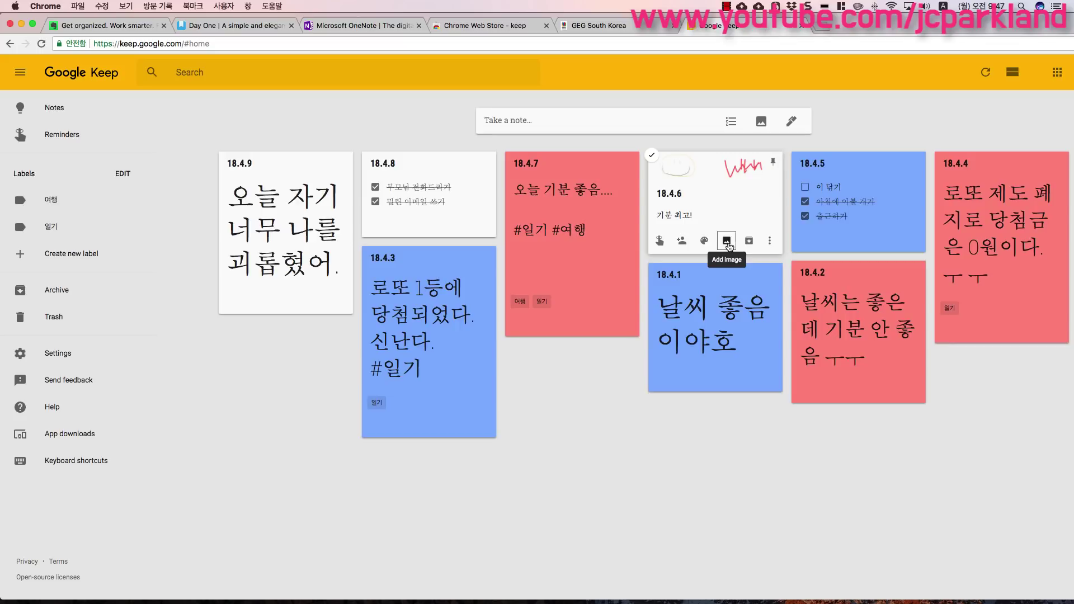
- Set the 18.4.6 card to dark blue and the 18.4.9 card to red
mouse_move(704, 241)
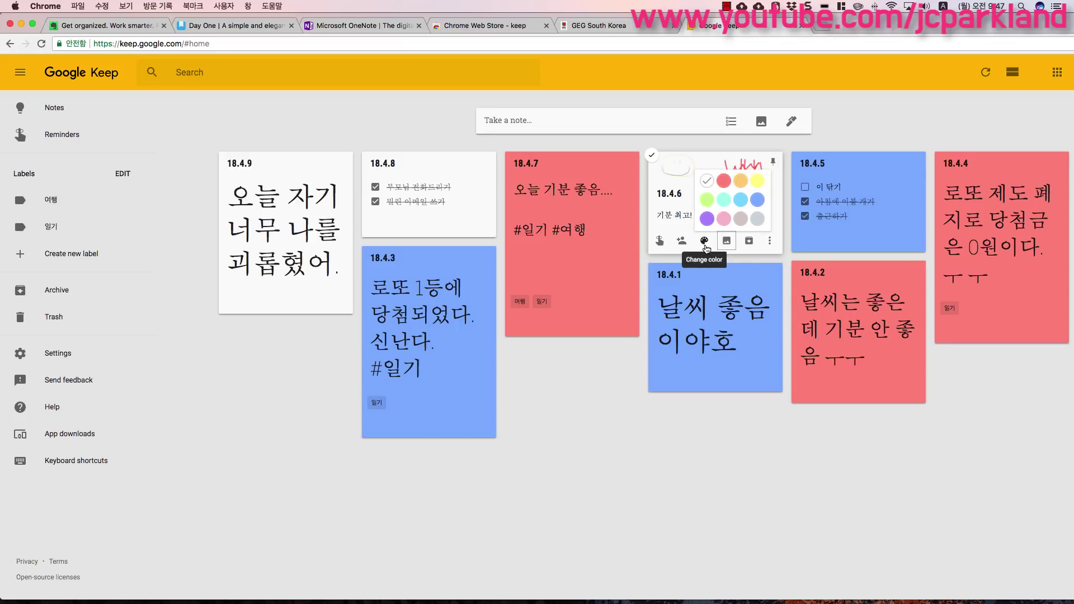
click(758, 198)
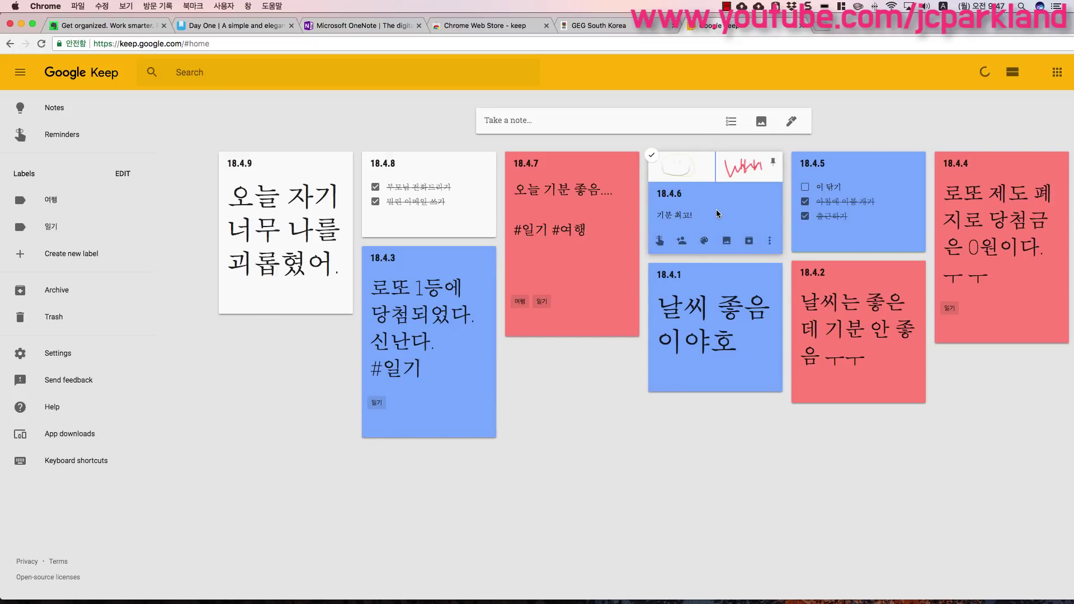
mouse_move(274, 300)
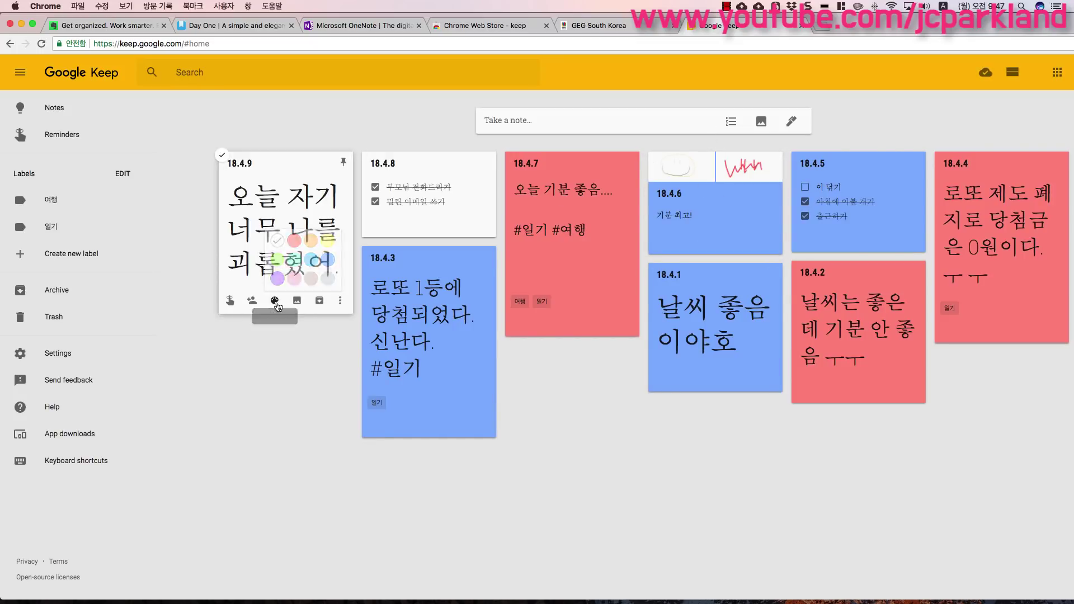
click(293, 240)
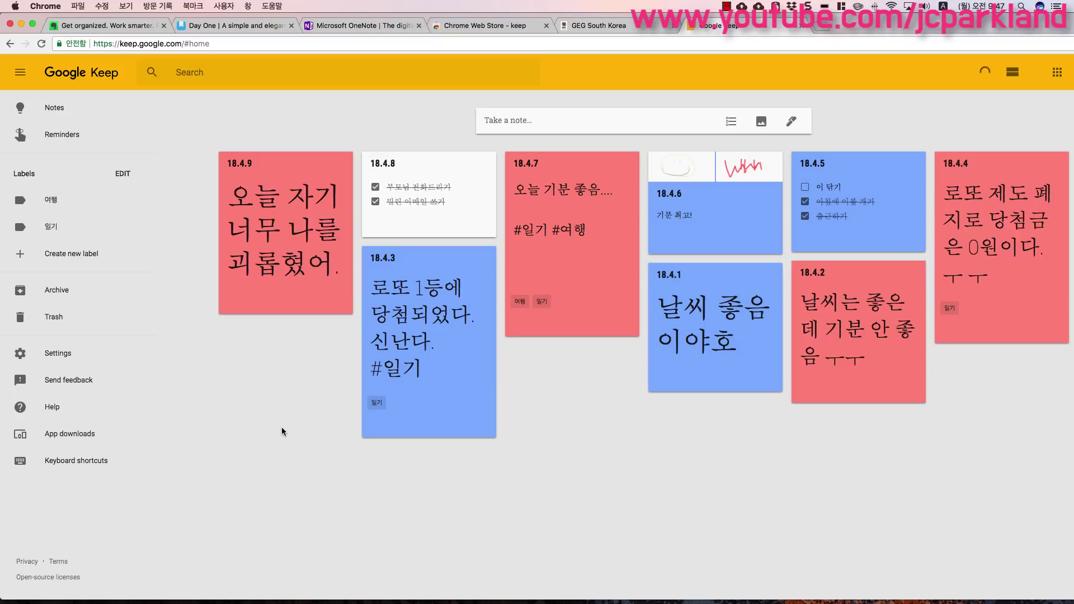